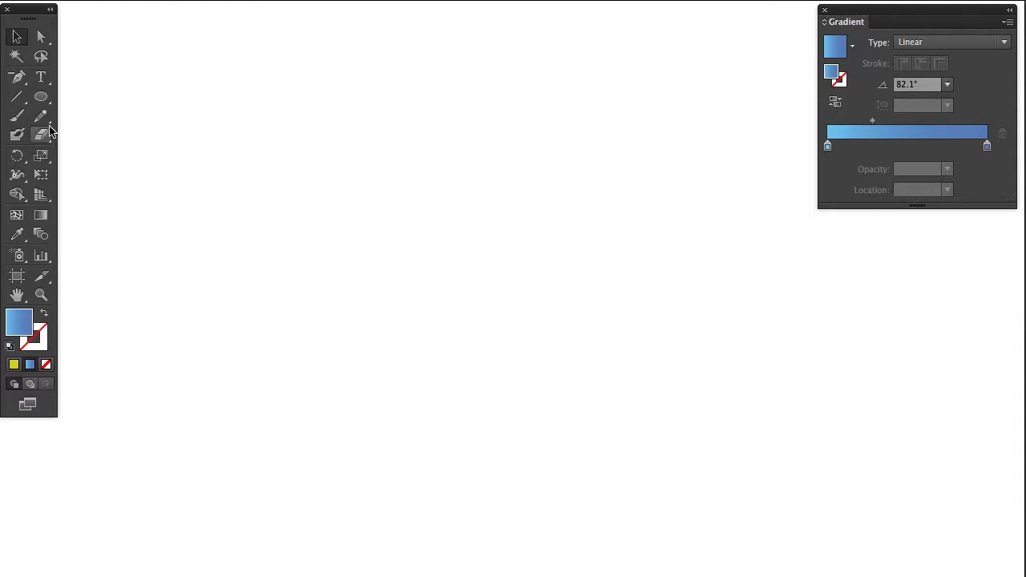
Step: Draw a circle, fill it solid yellow, and place a red copy of it in line to its right
left_click(43, 95)
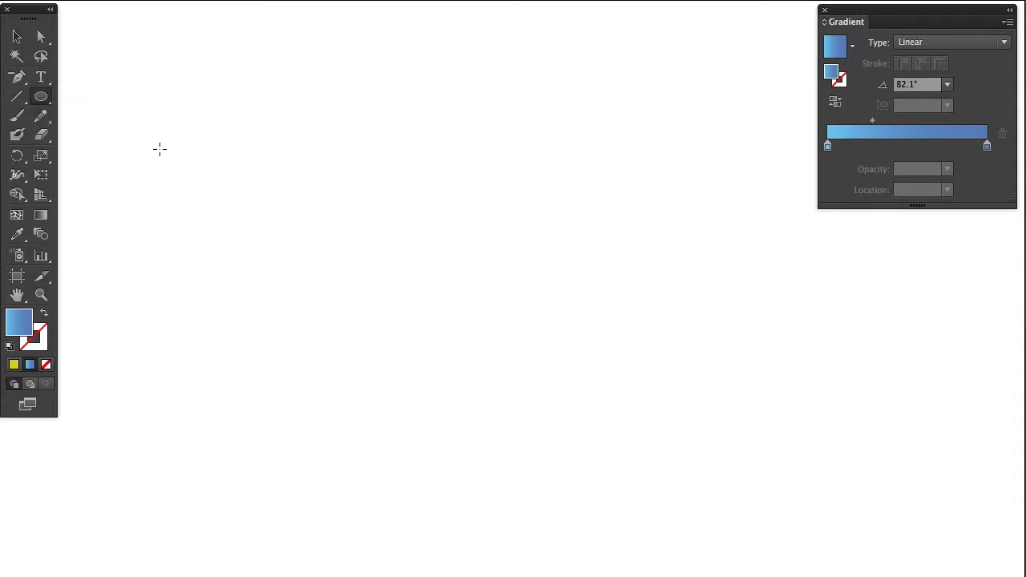
left_click_drag(112, 233, 204, 325)
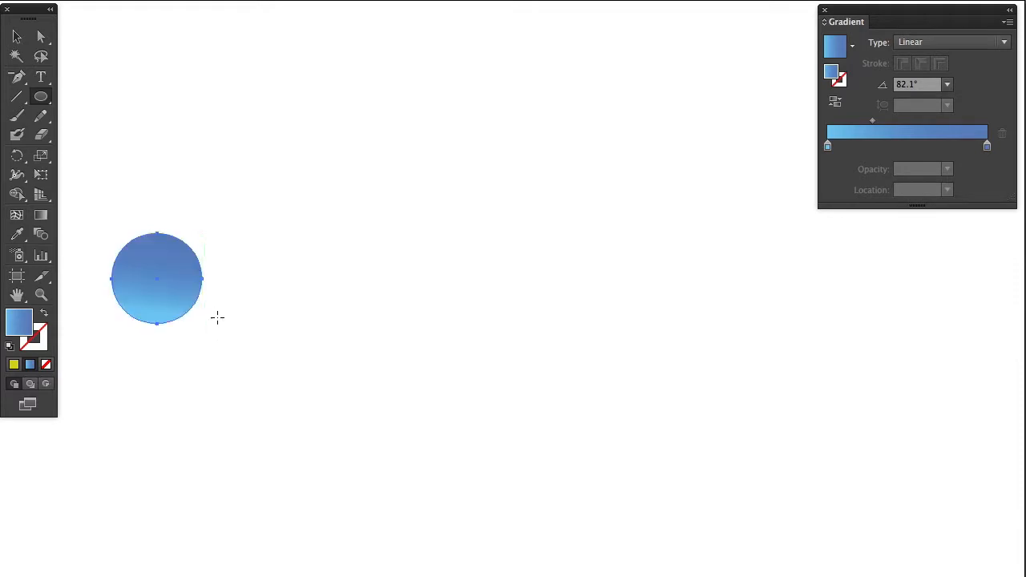
key("v")
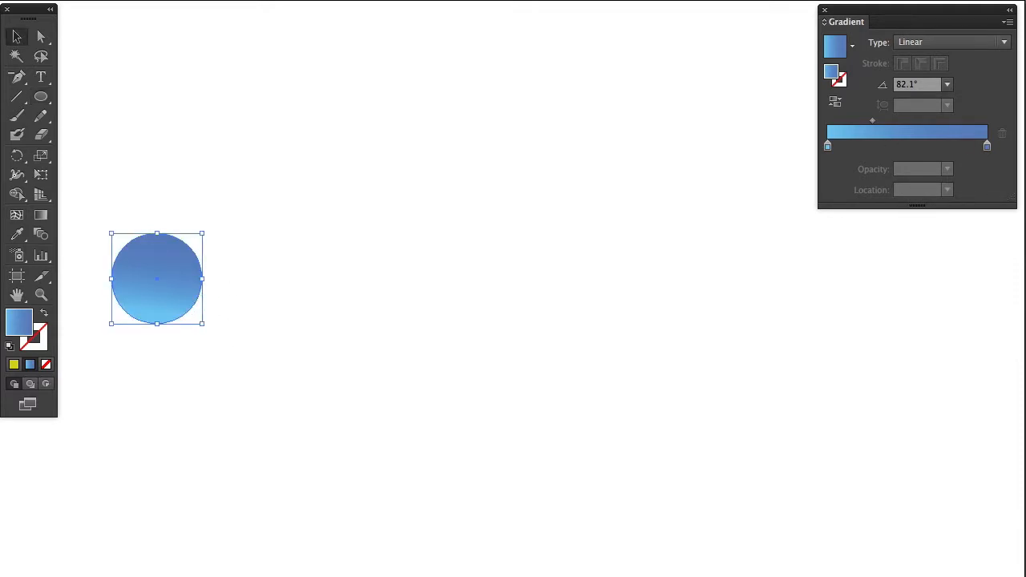
key("comma")
left_click_drag(184, 286, 609, 263)
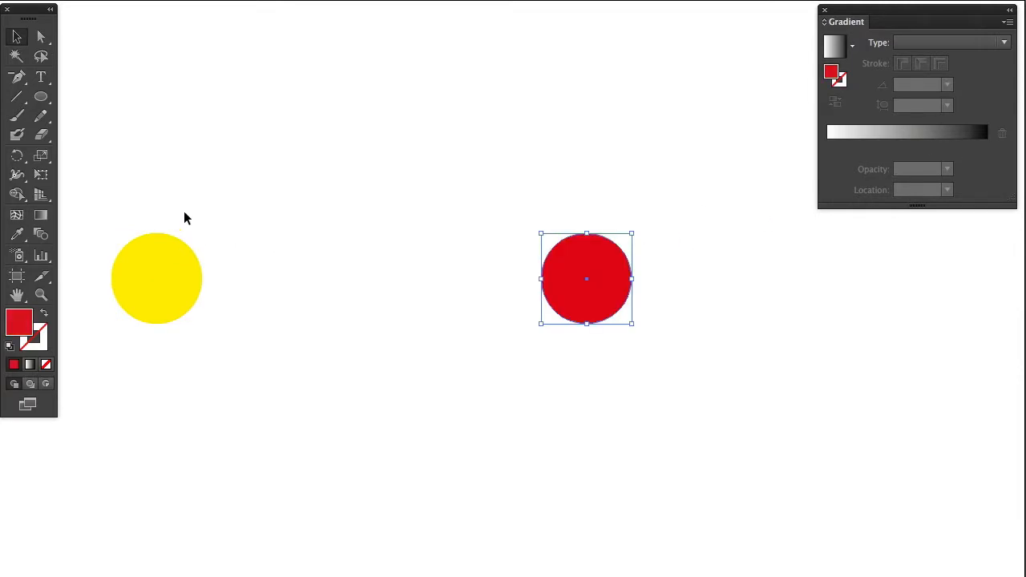
left_click(161, 186)
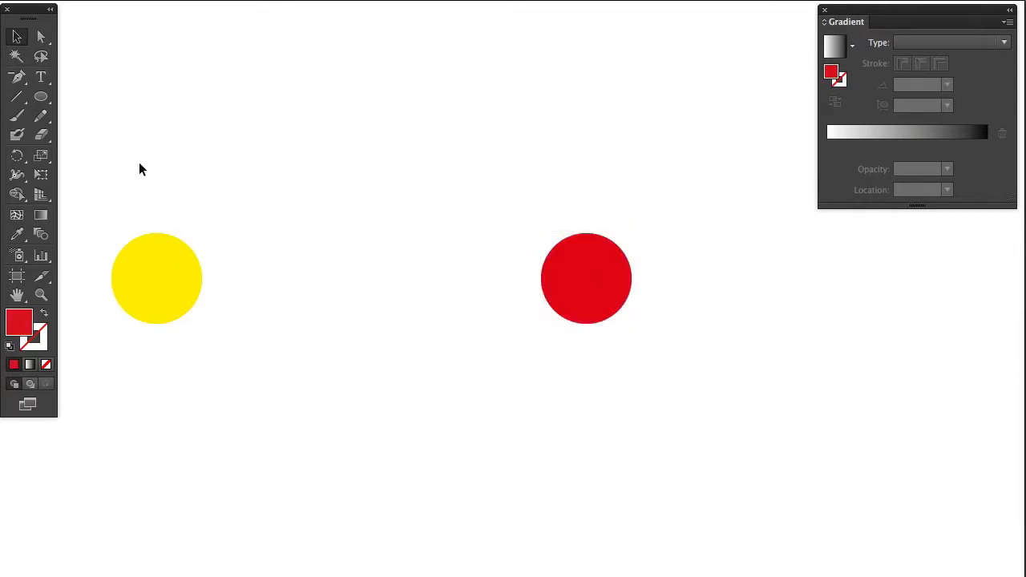
Step: Blend the yellow circle into the red circle with the Blend tool
left_click(44, 237)
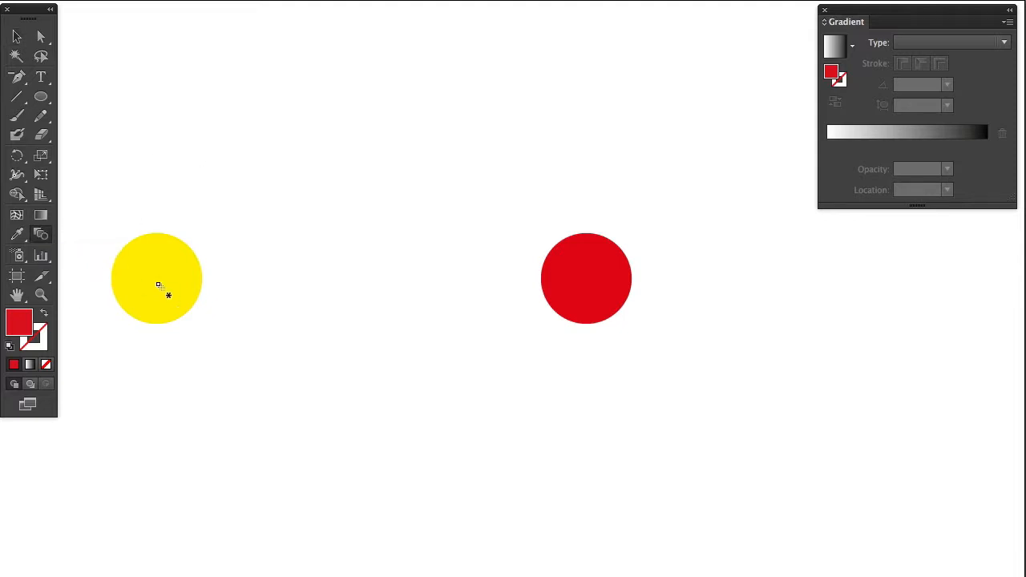
left_click(160, 287)
left_click(575, 277)
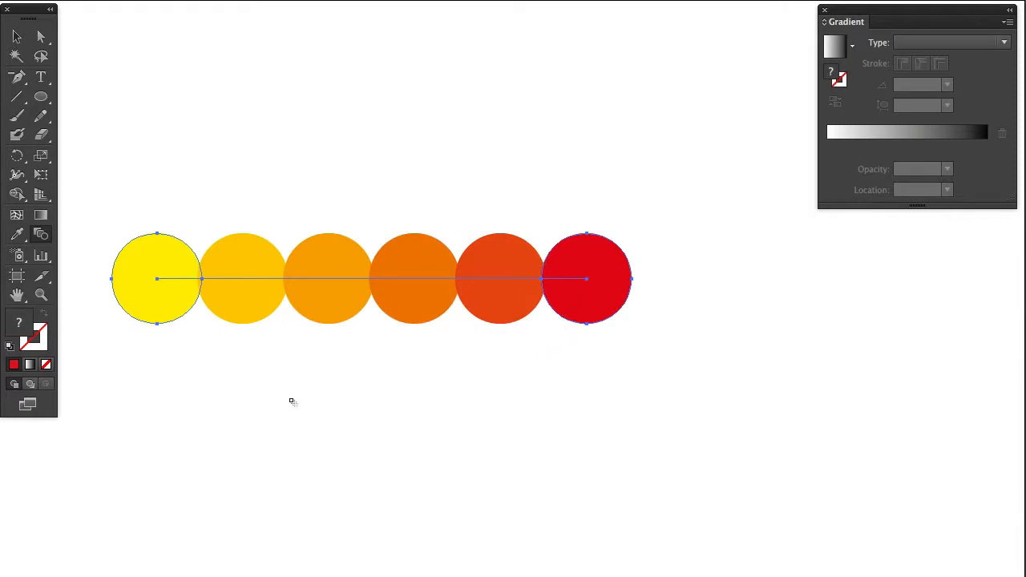
Step: Preview the circle blend with Smooth Color spacing in the Blend Options
double_click(42, 236)
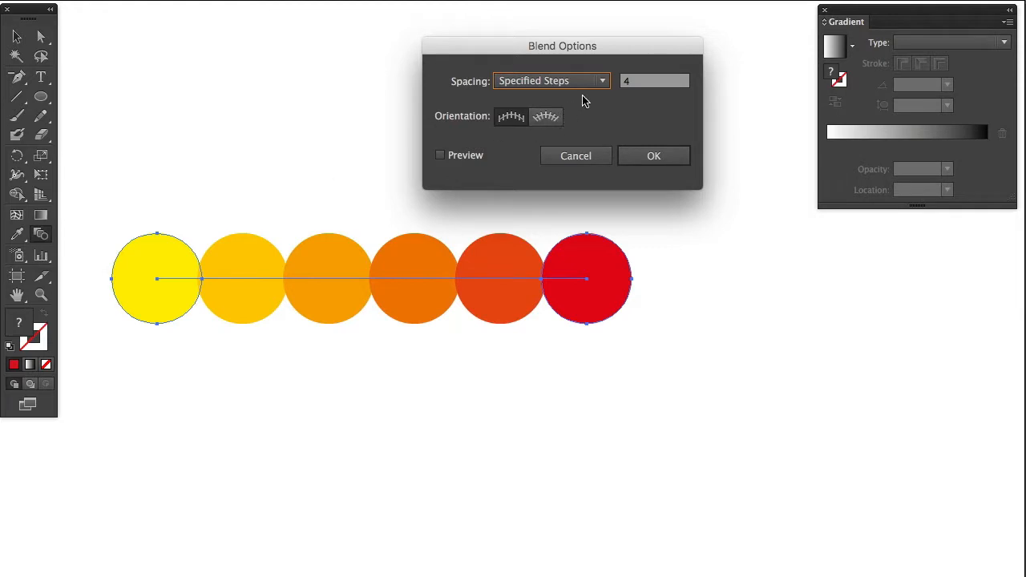
left_click(602, 81)
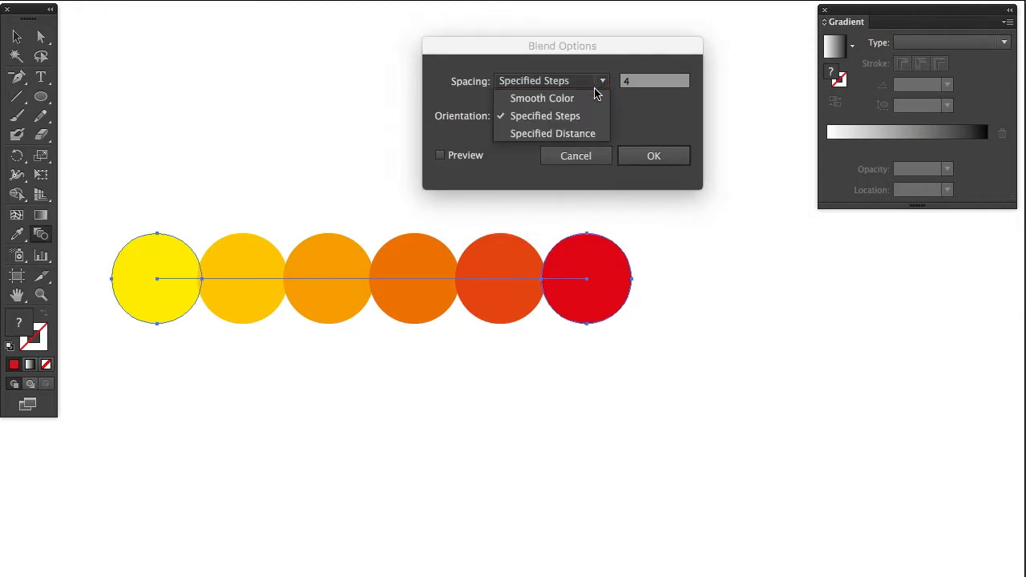
left_click(585, 102)
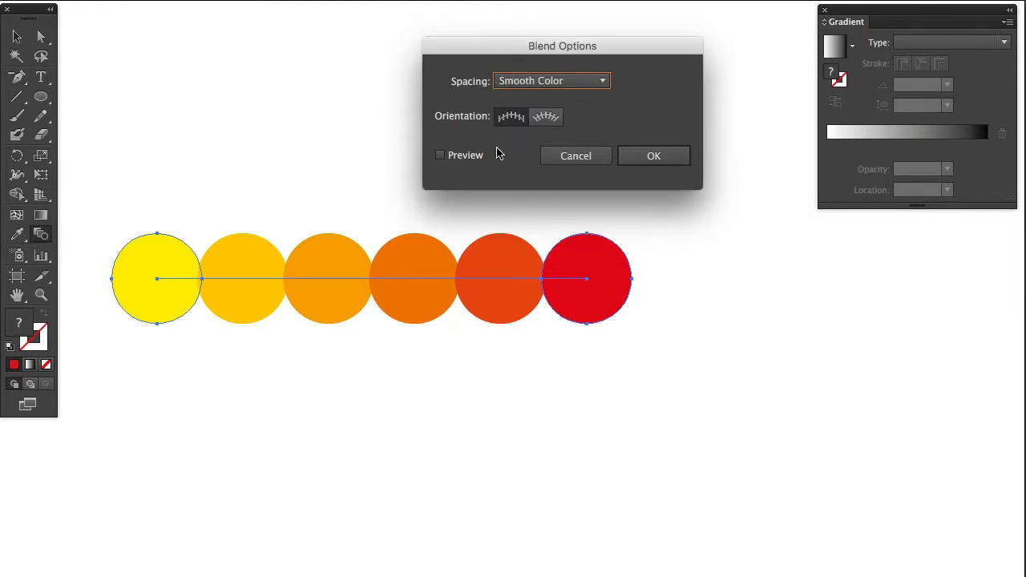
left_click(440, 155)
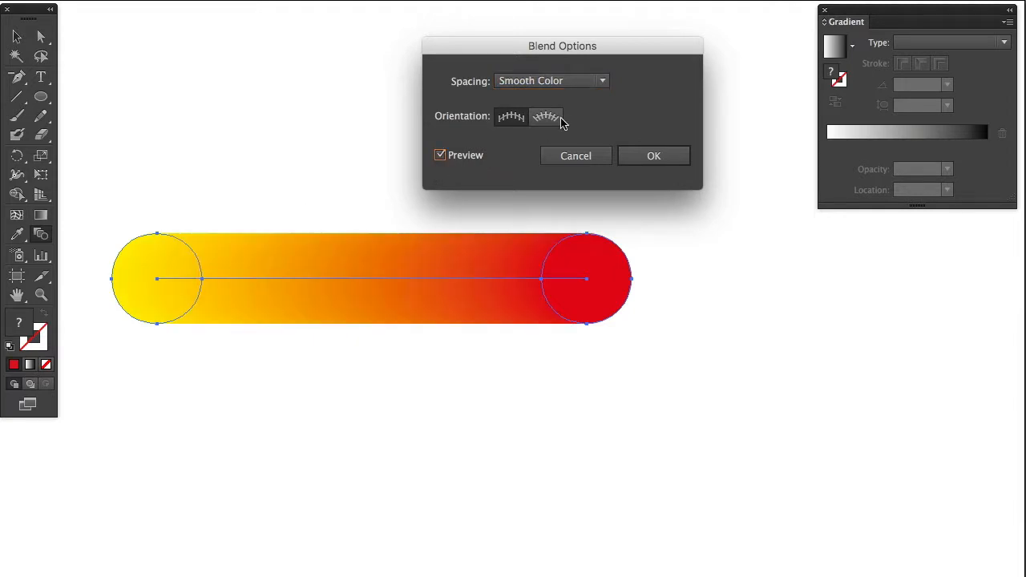
Step: Preview the blend with 8 specified steps, discarding the option changes and undoing the blend
left_click(601, 81)
left_click(586, 115)
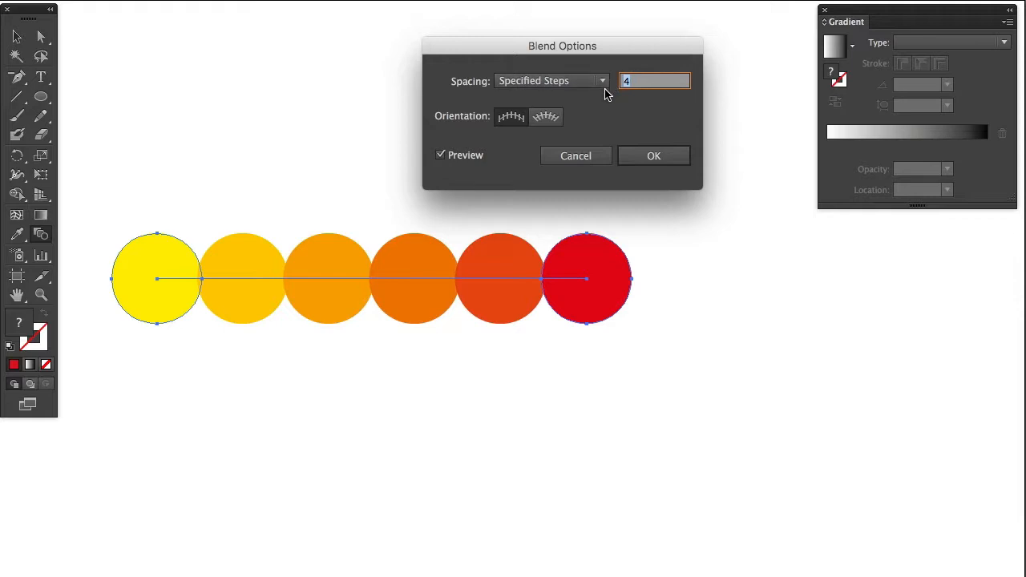
type("8")
left_click(441, 157)
left_click(441, 157)
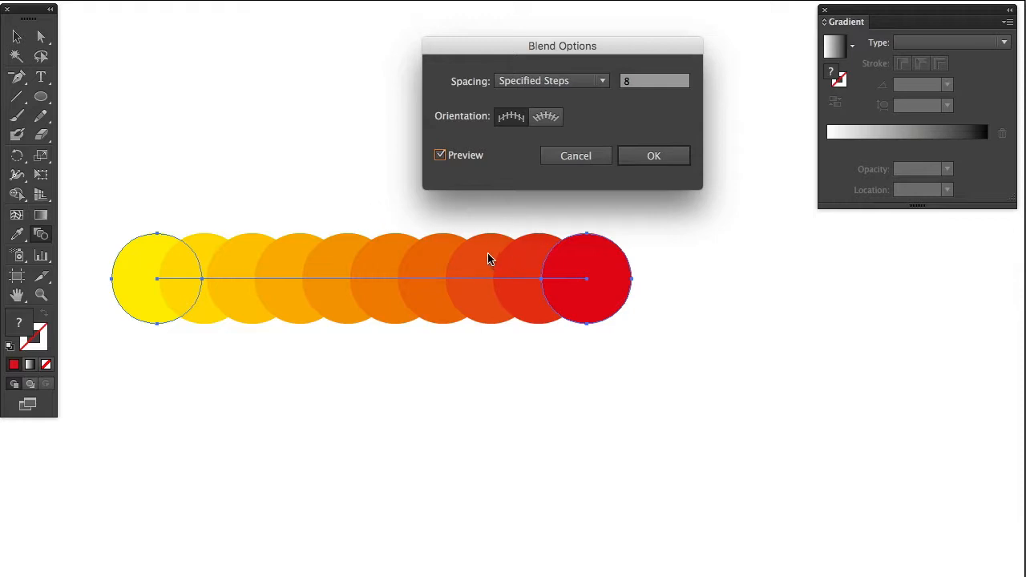
left_click(591, 158)
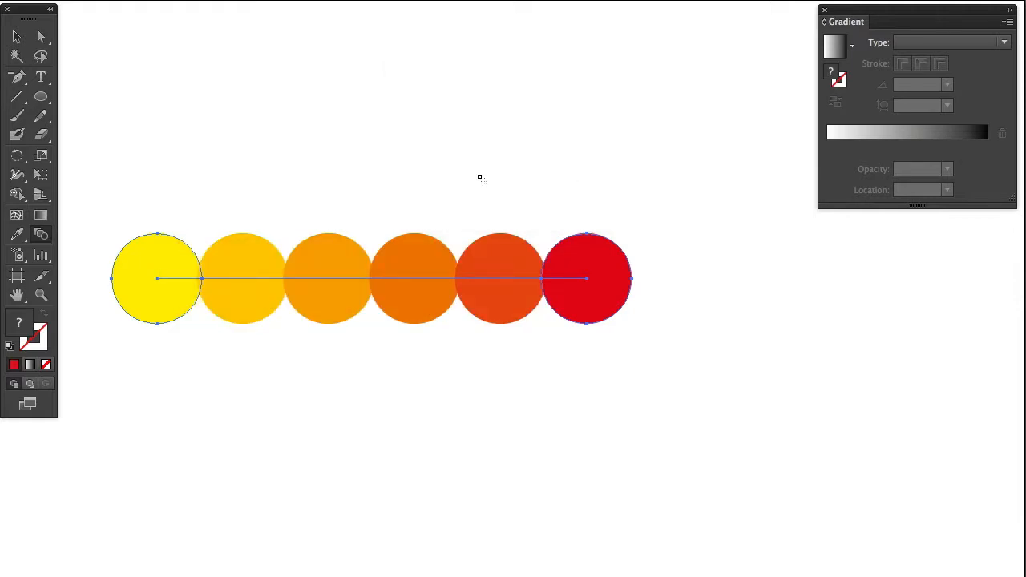
key("super+z")
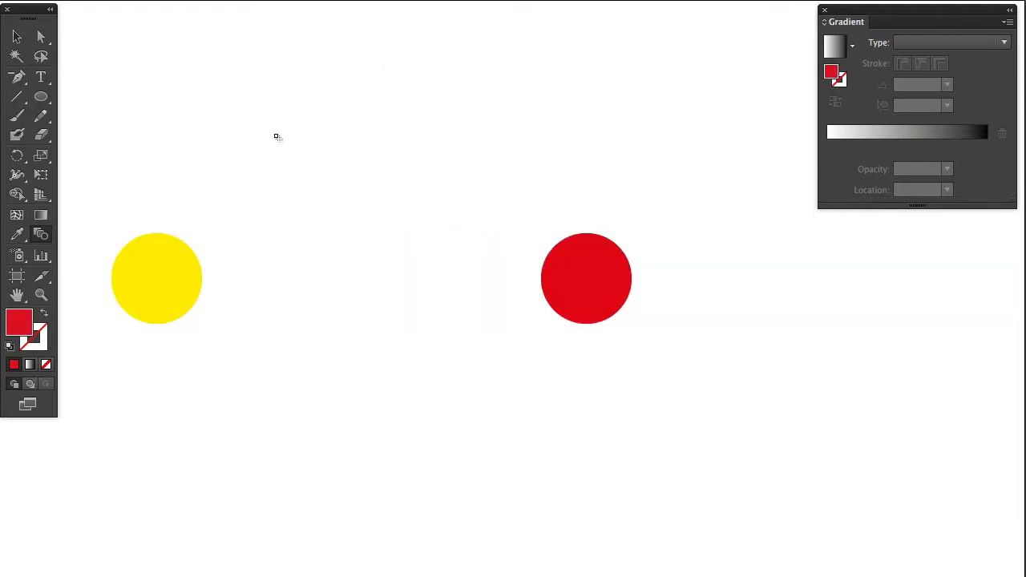
Step: Enlarge the red circle proportionally from its centre to about twice its diameter
left_click(17, 36)
left_click(597, 268)
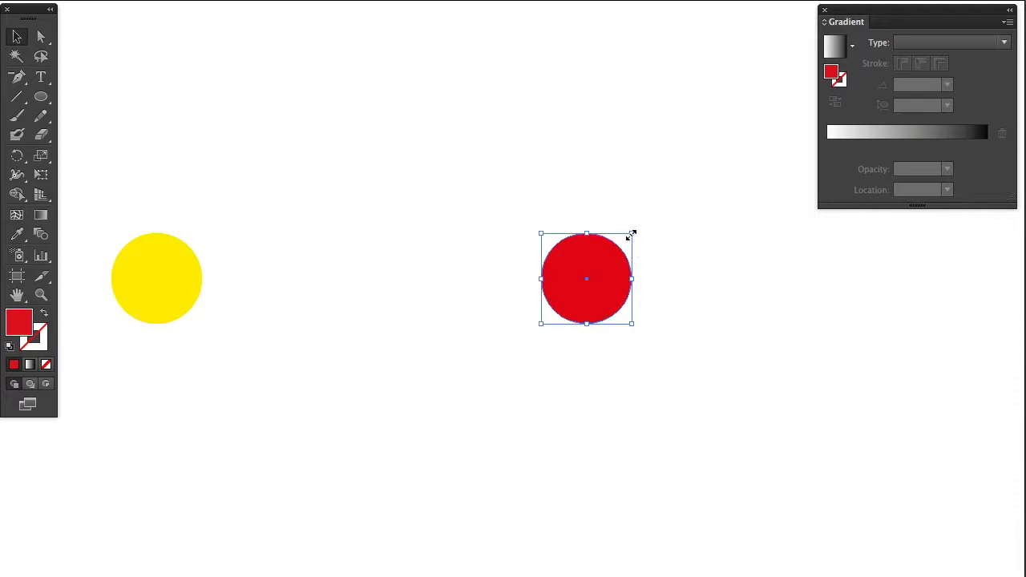
left_click_drag(632, 233, 692, 198)
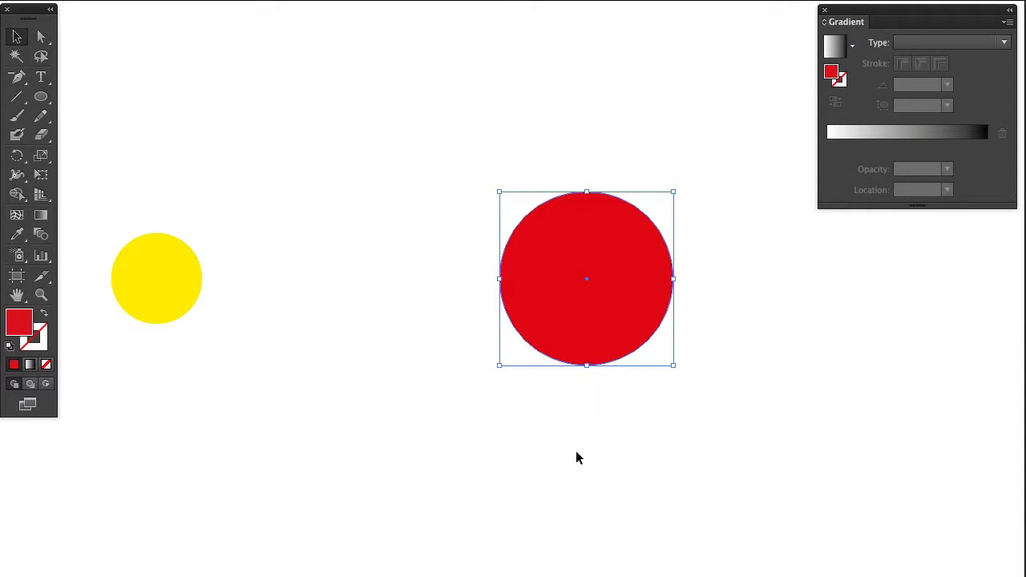
Step: Apply a linear gradient to the large circle and set its end stop to the RGB dark blue #2a4697
left_click(41, 215)
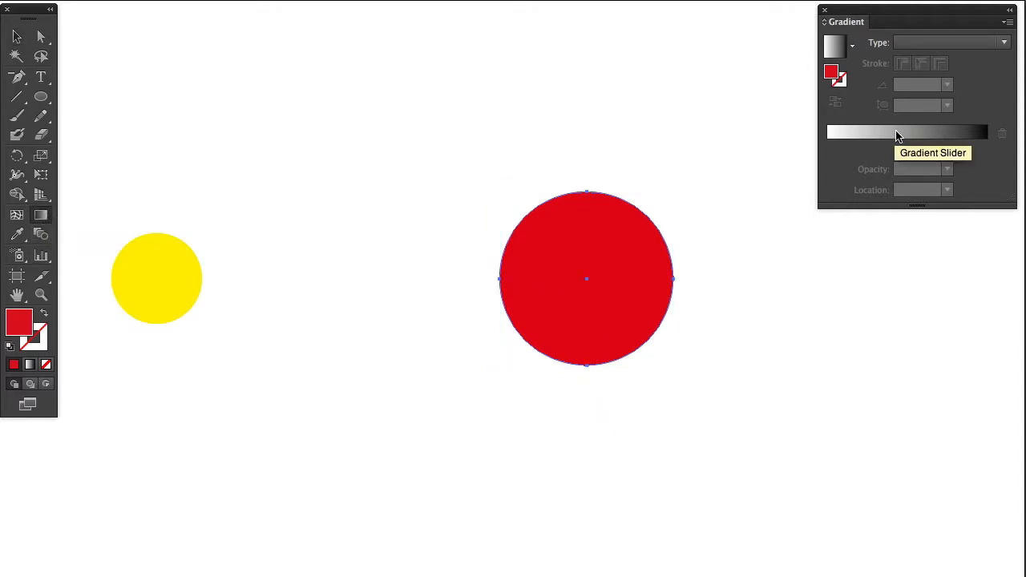
left_click(896, 134)
double_click(986, 147)
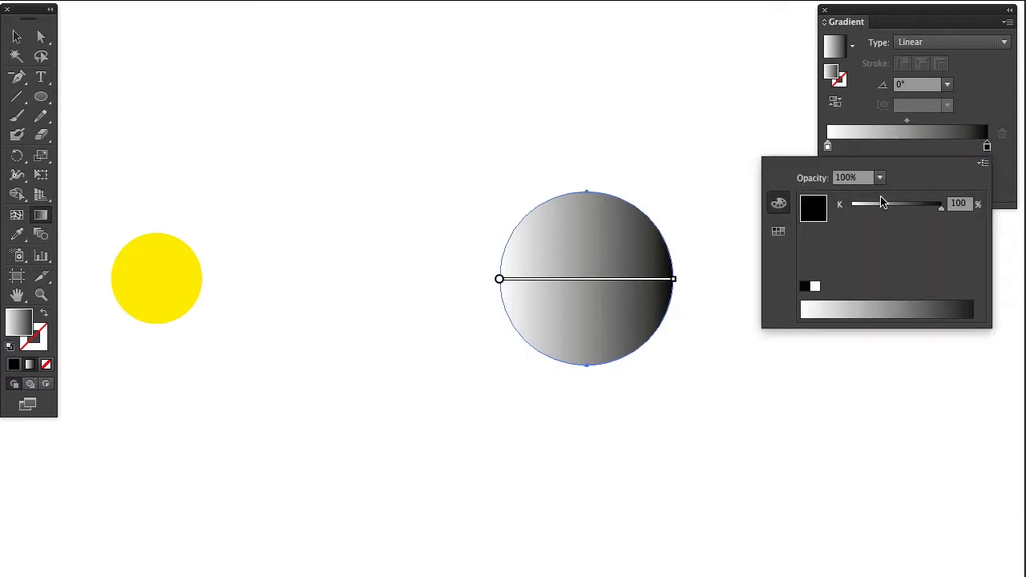
left_click(983, 163)
left_click(1009, 192)
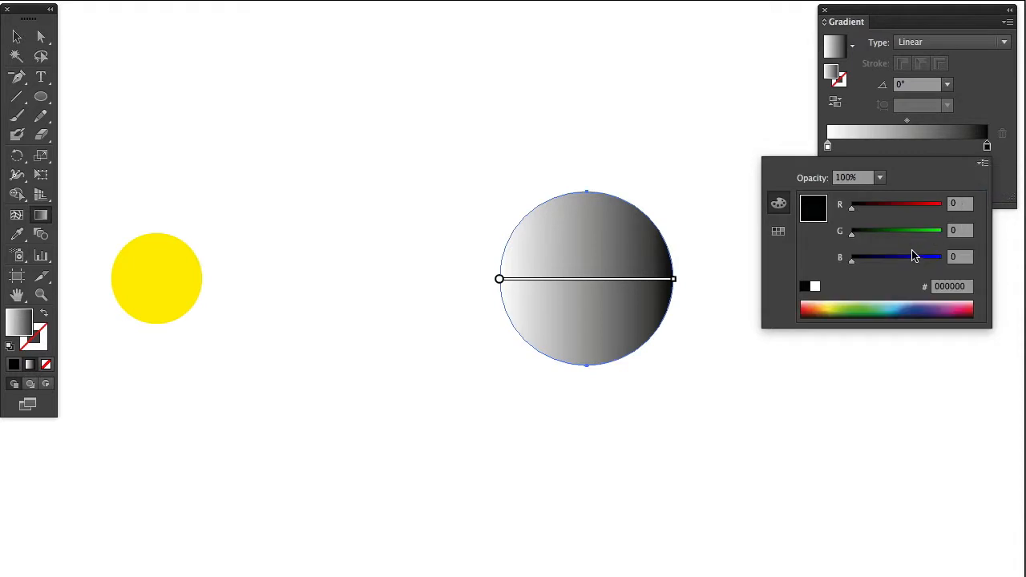
left_click(831, 306)
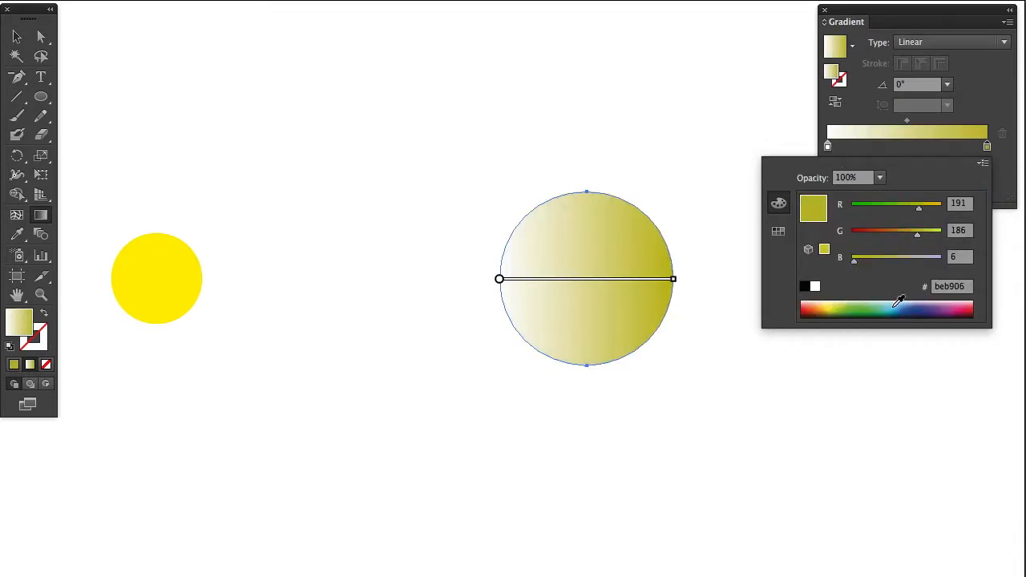
left_click(918, 305)
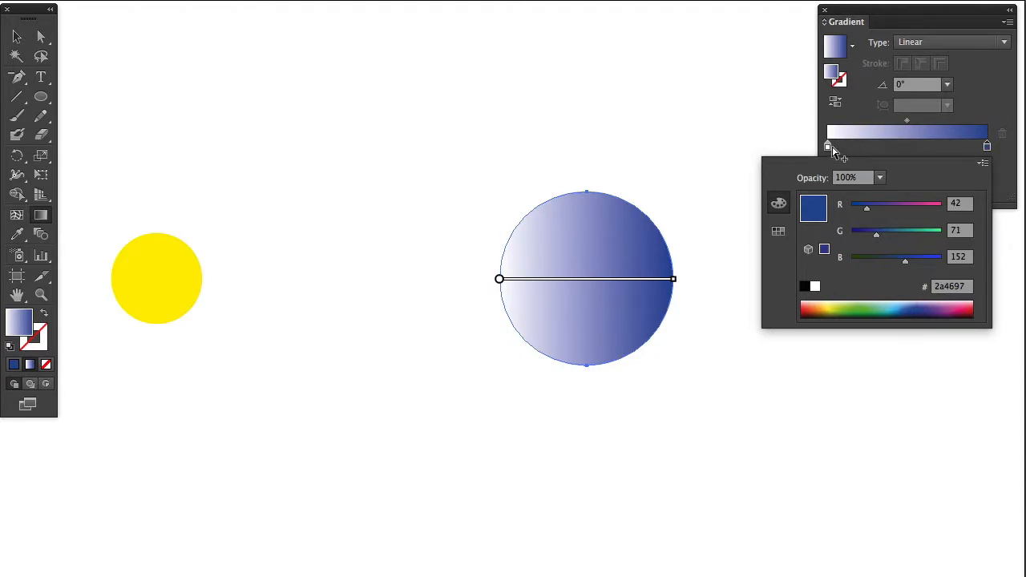
Step: Set the starting stop of the large circle's gradient to the RGB light blue #76b8e6
left_click(828, 146)
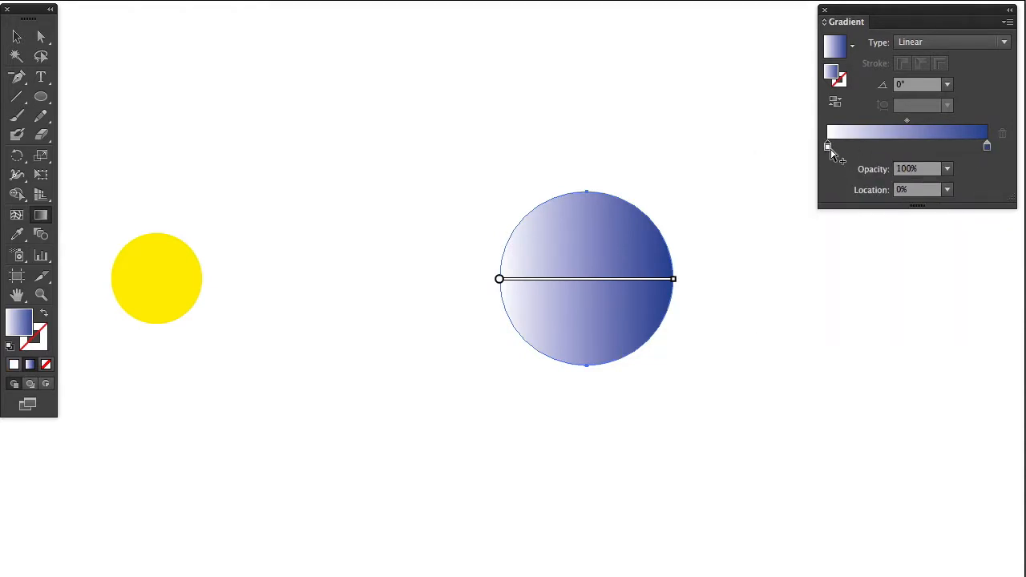
double_click(829, 149)
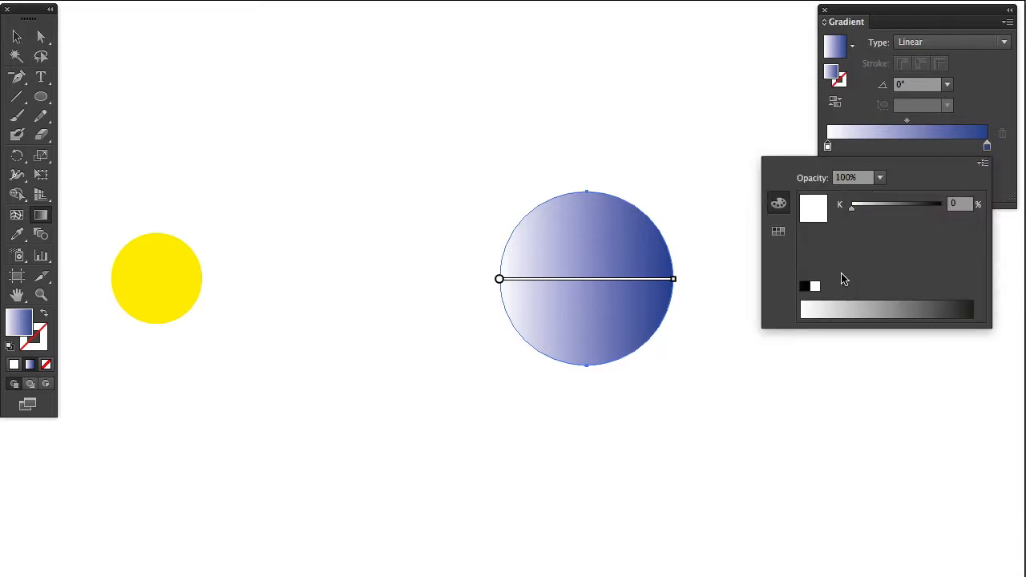
left_click(984, 163)
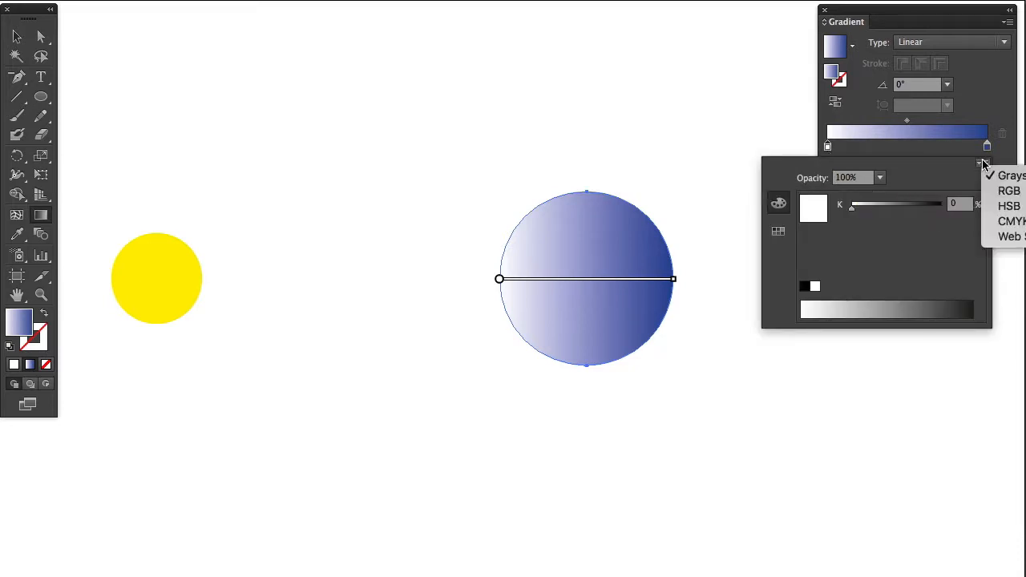
left_click(1008, 192)
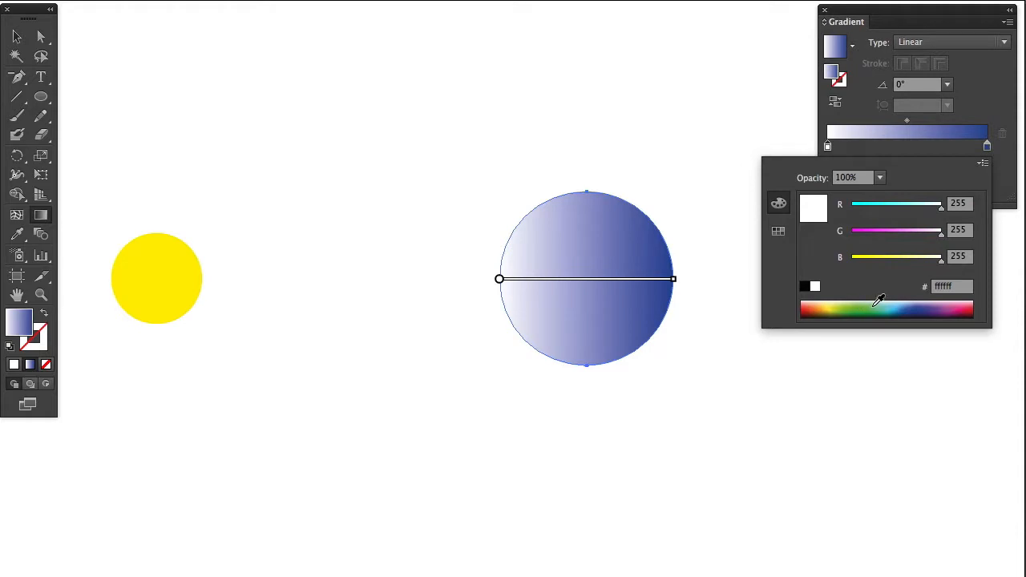
left_click(901, 305)
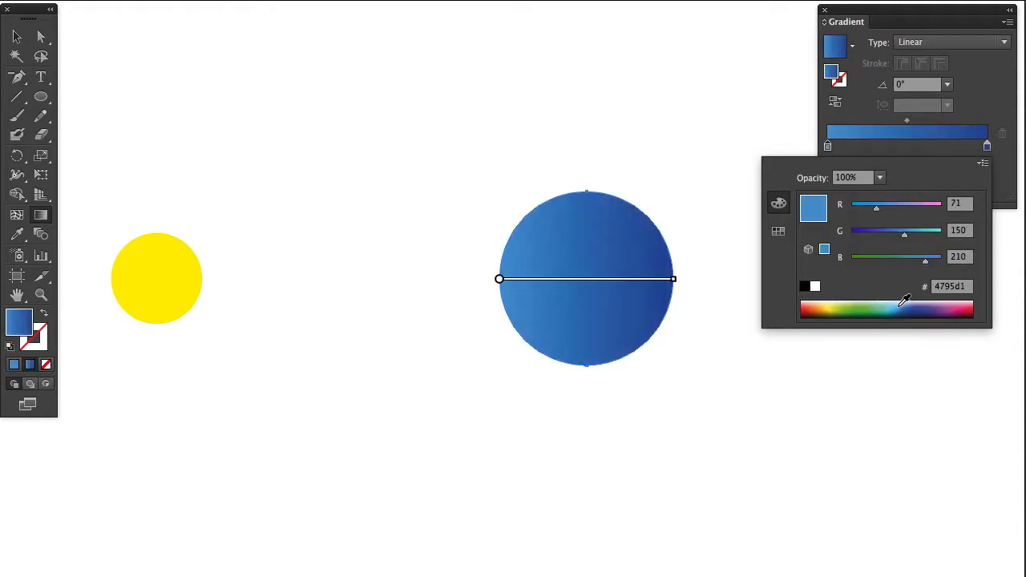
left_click(905, 301)
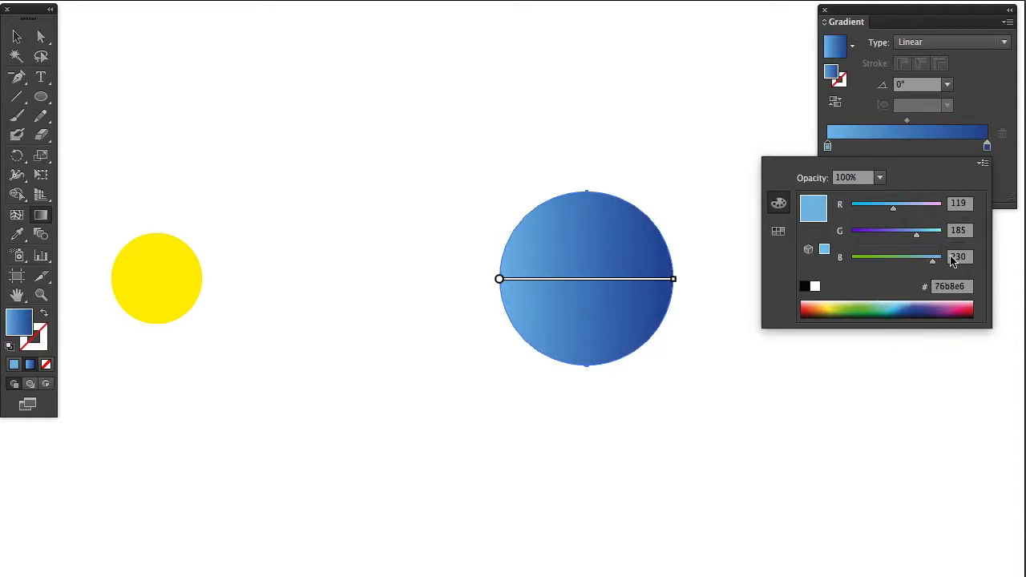
Step: Redraw the large circle's gradient diagonally from lower left to upper right at about 60°
left_click(630, 263)
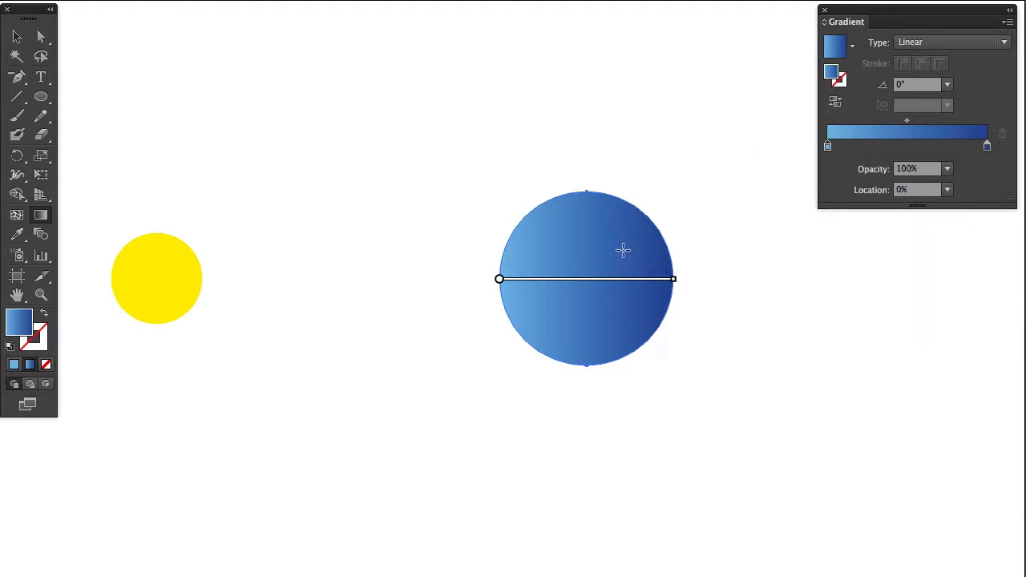
left_click_drag(553, 335, 614, 230)
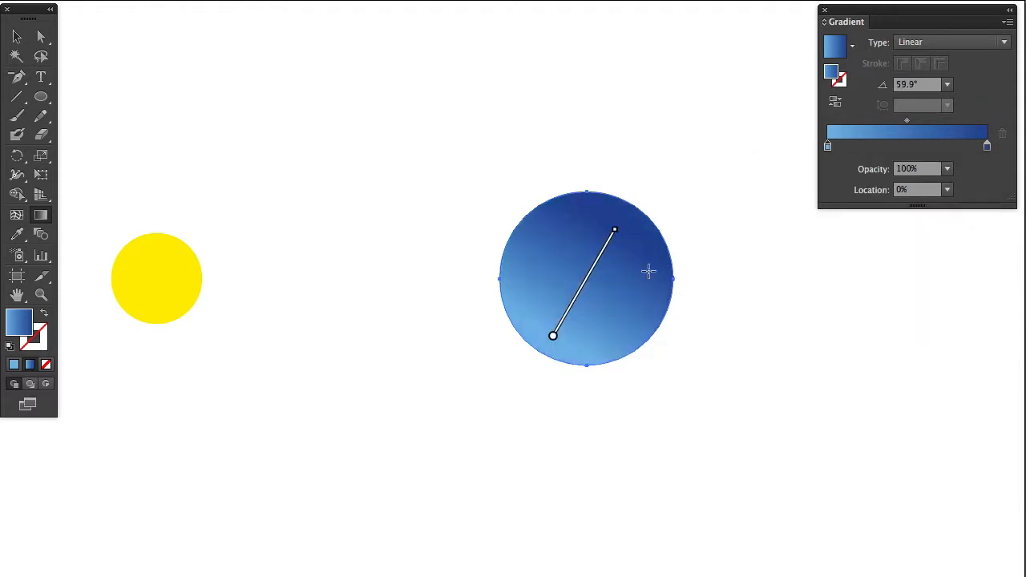
key("v")
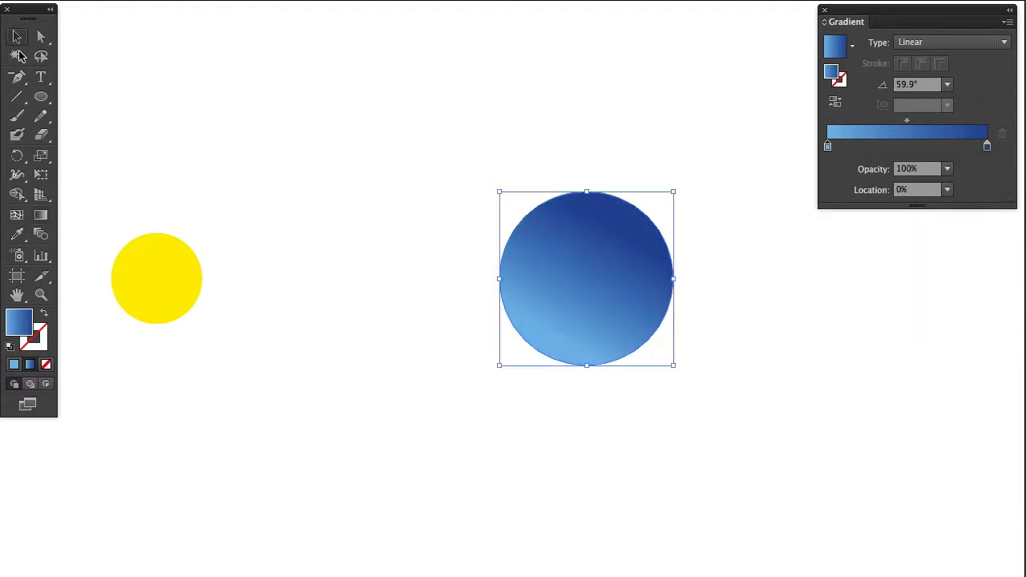
Step: Apply the blue linear gradient to the small yellow circle and turn its end stop magenta by setting cyan to 27%
left_click(156, 265)
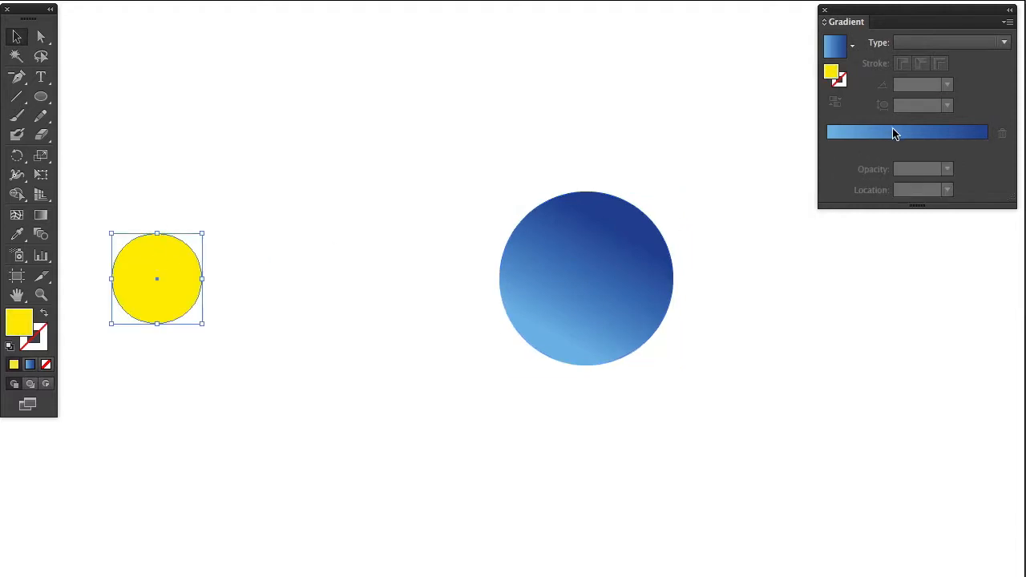
left_click(895, 133)
double_click(987, 148)
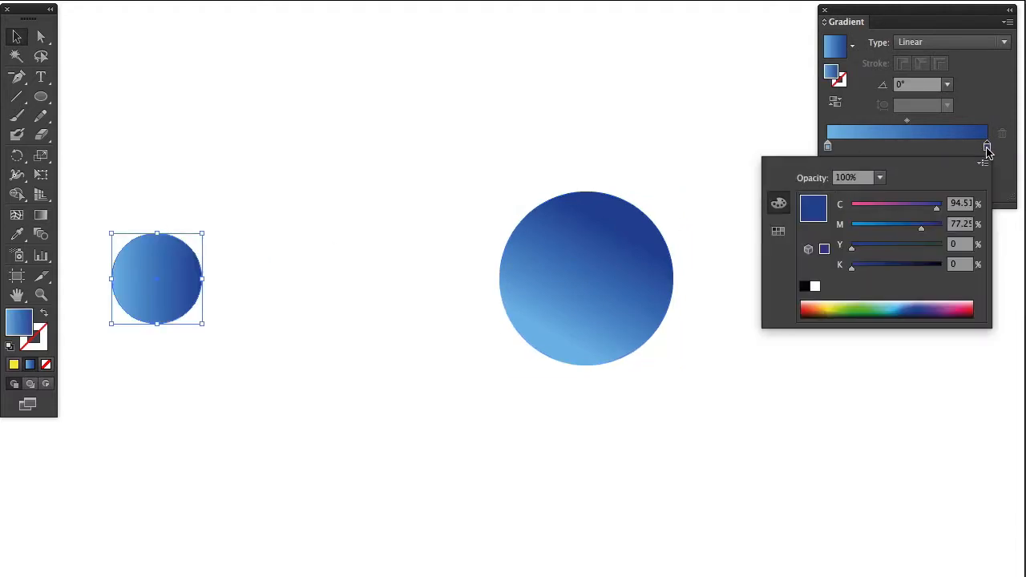
left_click_drag(933, 206, 874, 217)
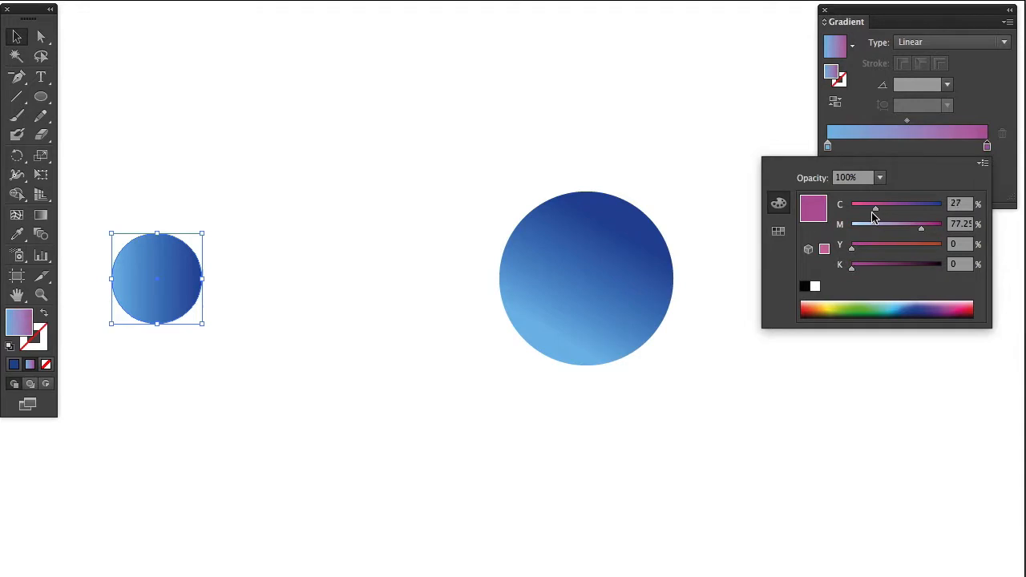
Step: Lighten the starting stop of the small circle's gradient by setting its cyan to 30%, and deselect the circle
left_click(830, 149)
double_click(829, 149)
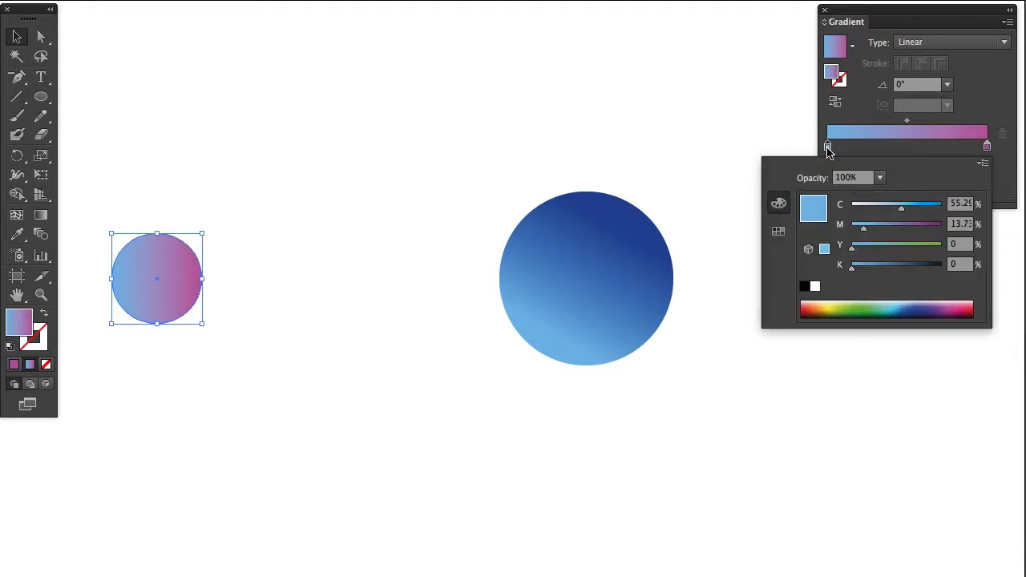
left_click_drag(901, 210, 881, 214)
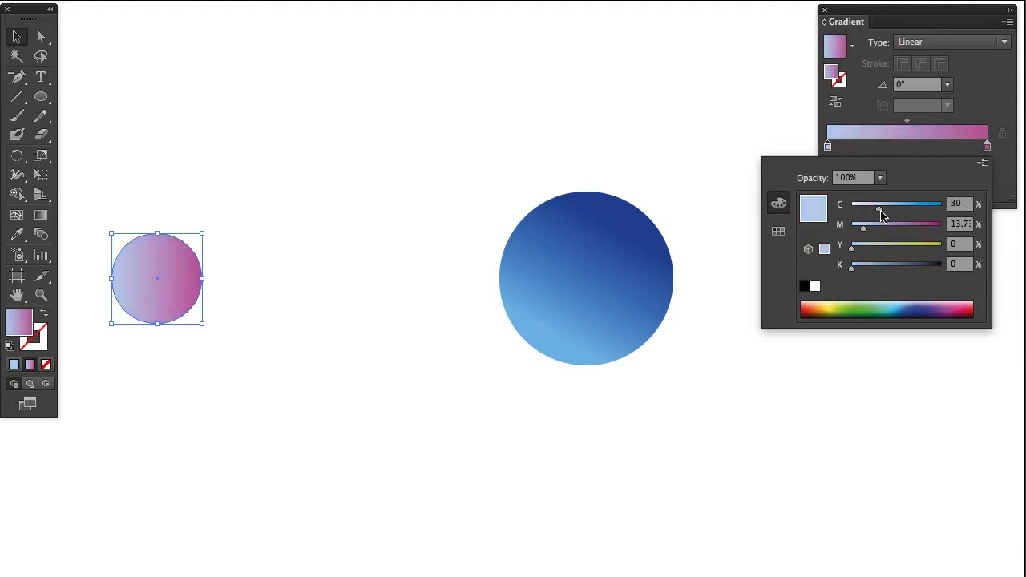
left_click(18, 39)
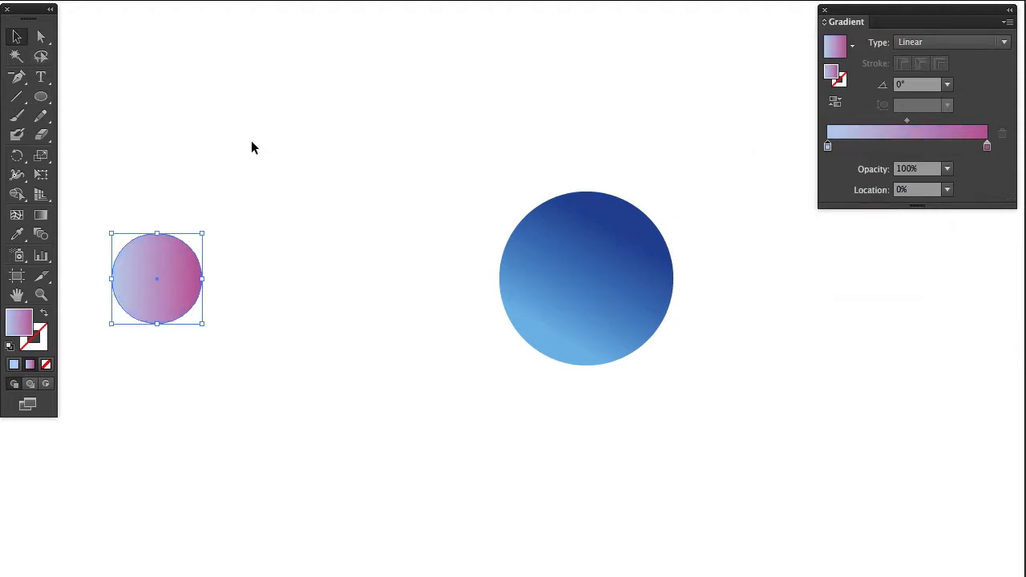
left_click(239, 106)
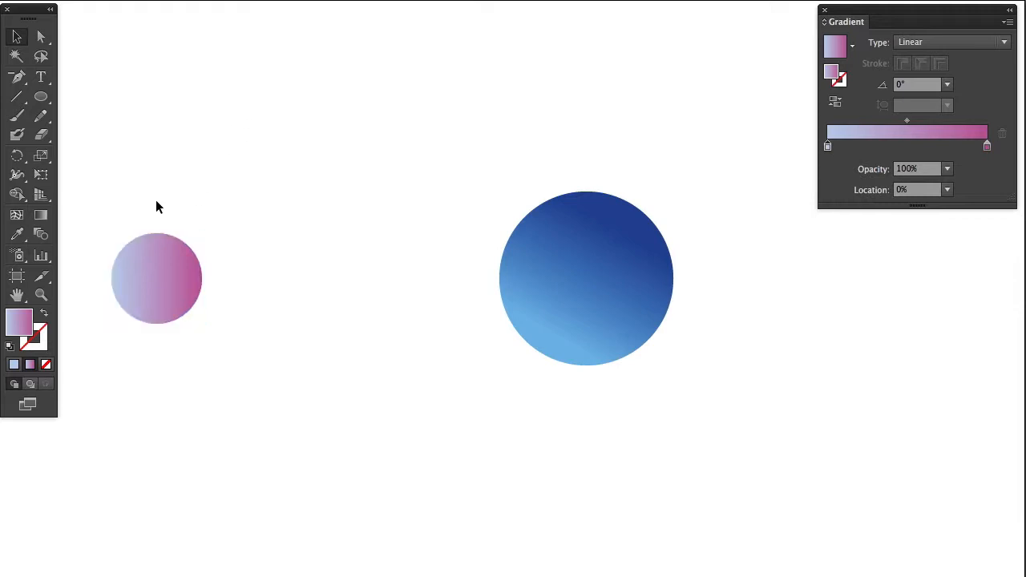
Step: Blend the small pink circle into the large blue circle with the Blend tool
left_click_drag(106, 161, 655, 398)
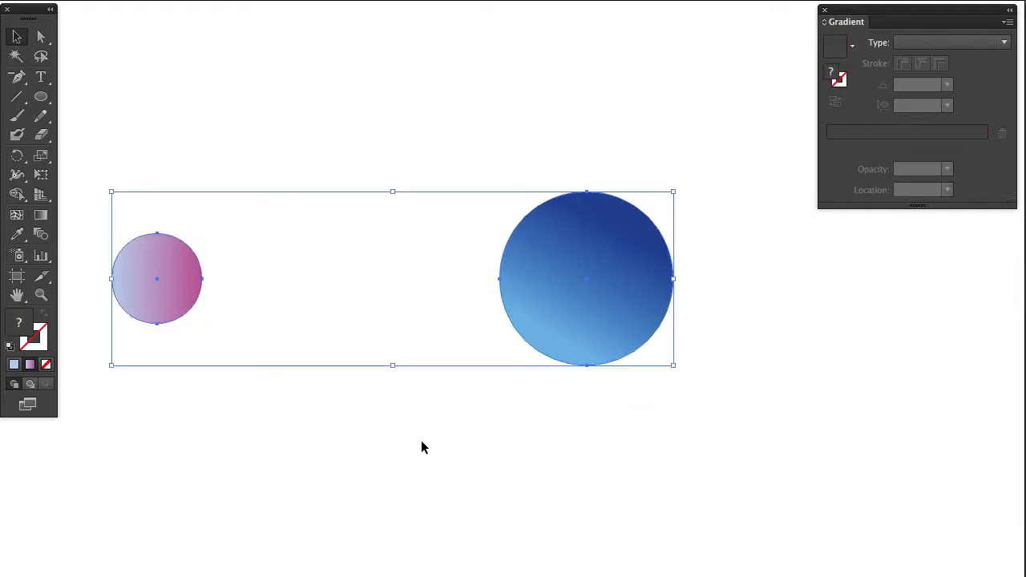
left_click(41, 234)
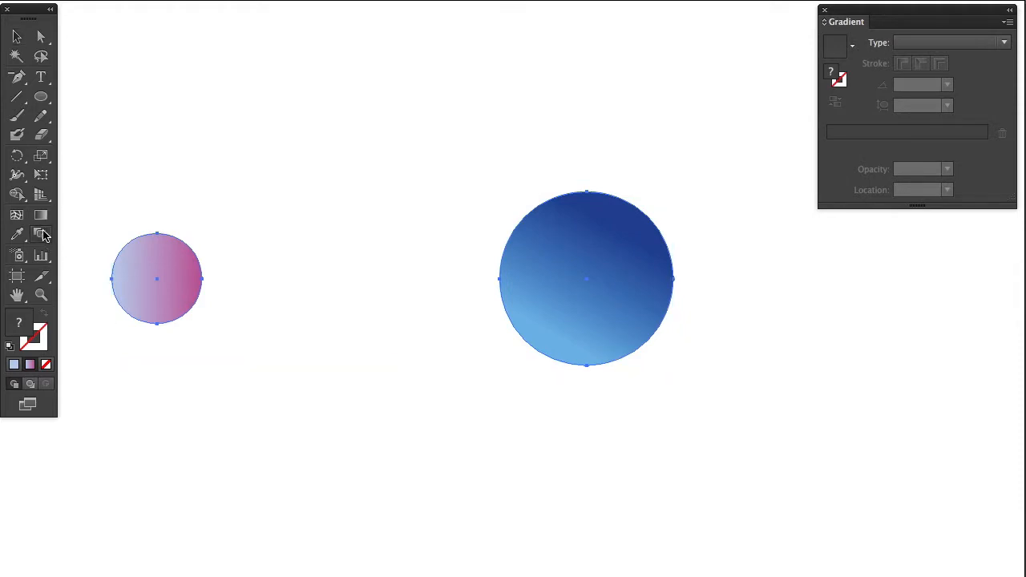
left_click(163, 183, "super")
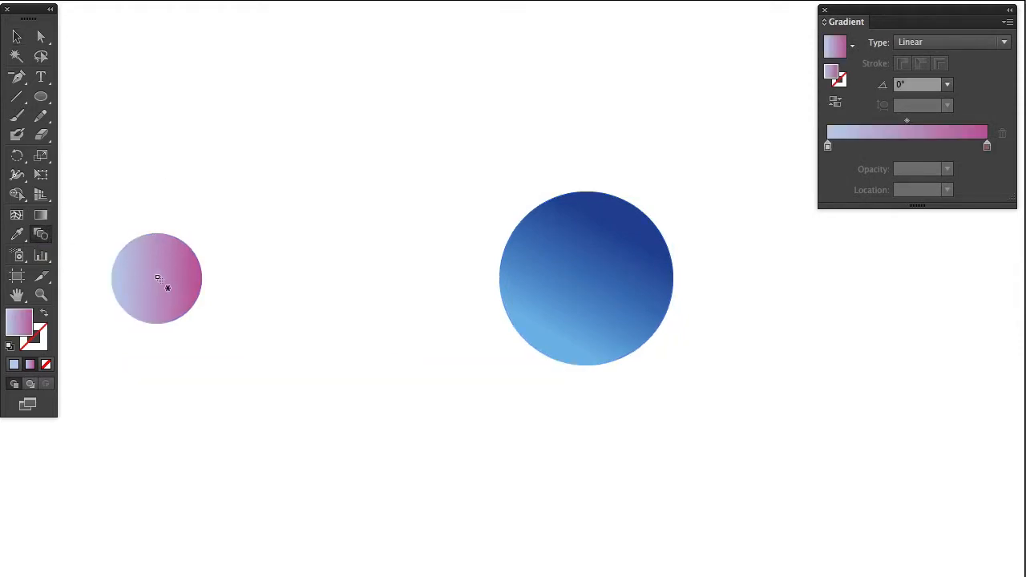
left_click(157, 278)
left_click(576, 265)
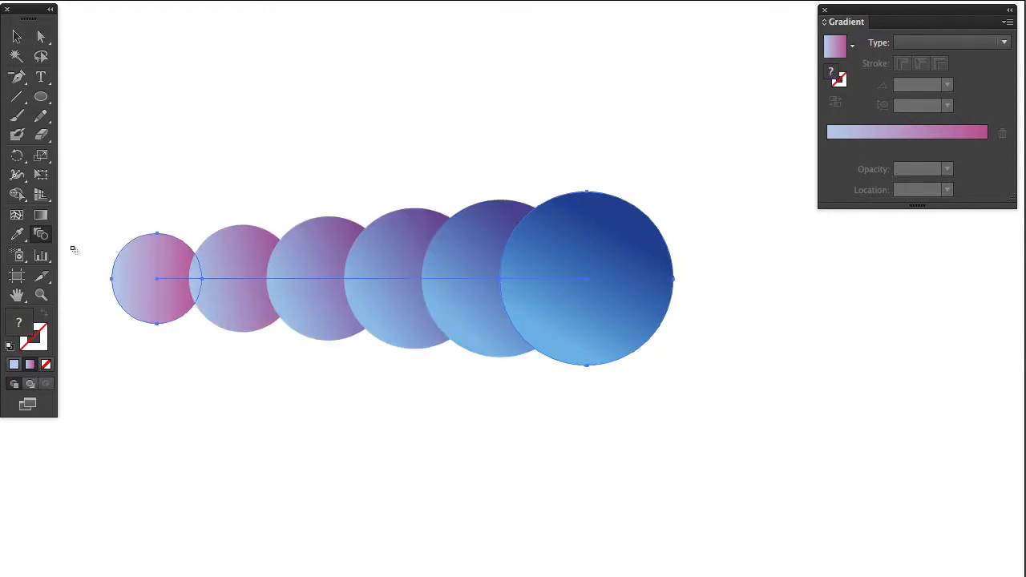
Step: Try Smooth Color spacing in the blend's options with the preview turned on
double_click(42, 234)
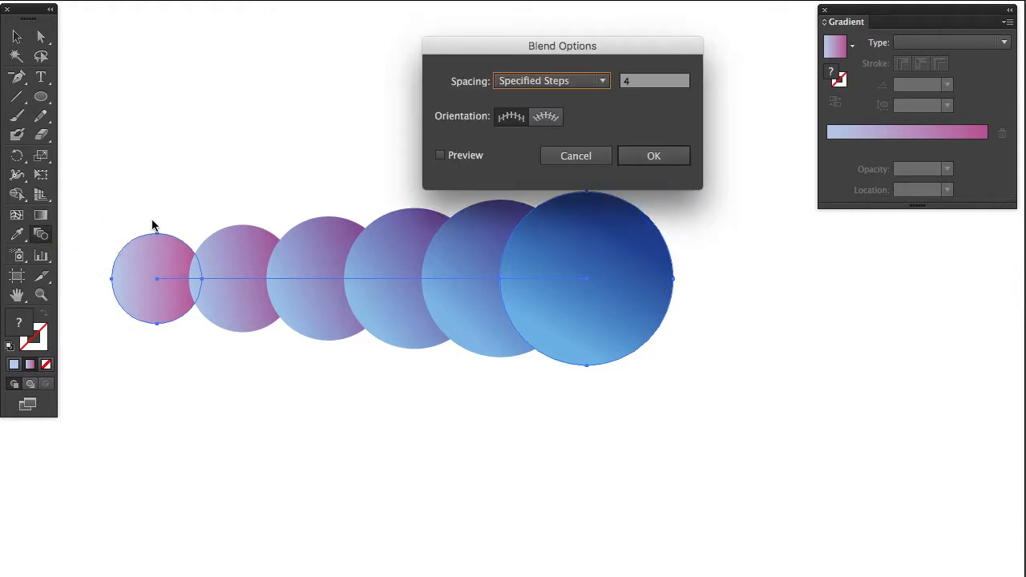
left_click(604, 83)
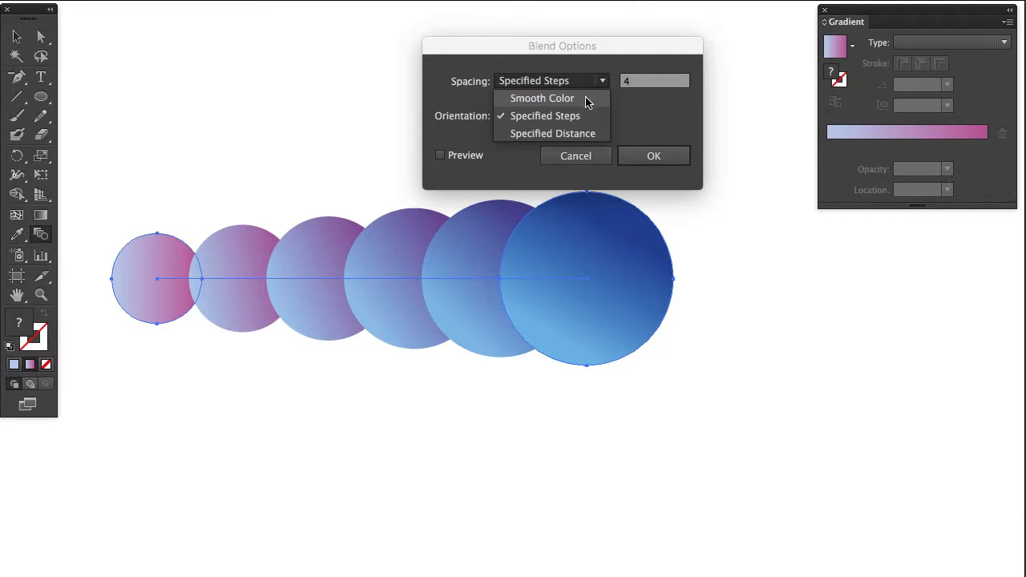
left_click(587, 98)
left_click(440, 156)
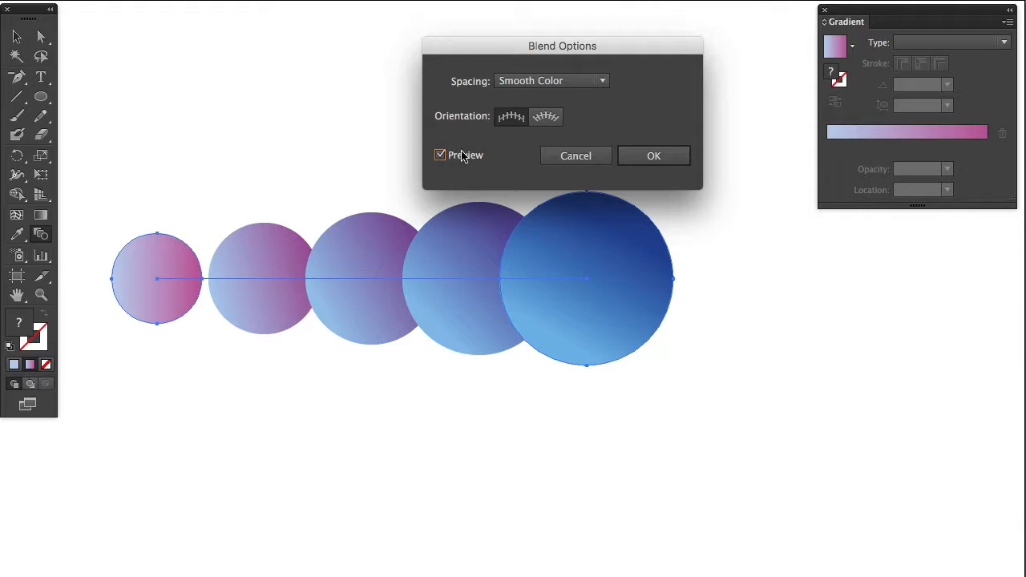
Step: Set the blend's spacing to Specified Steps with 999 steps and apply it
left_click(603, 82)
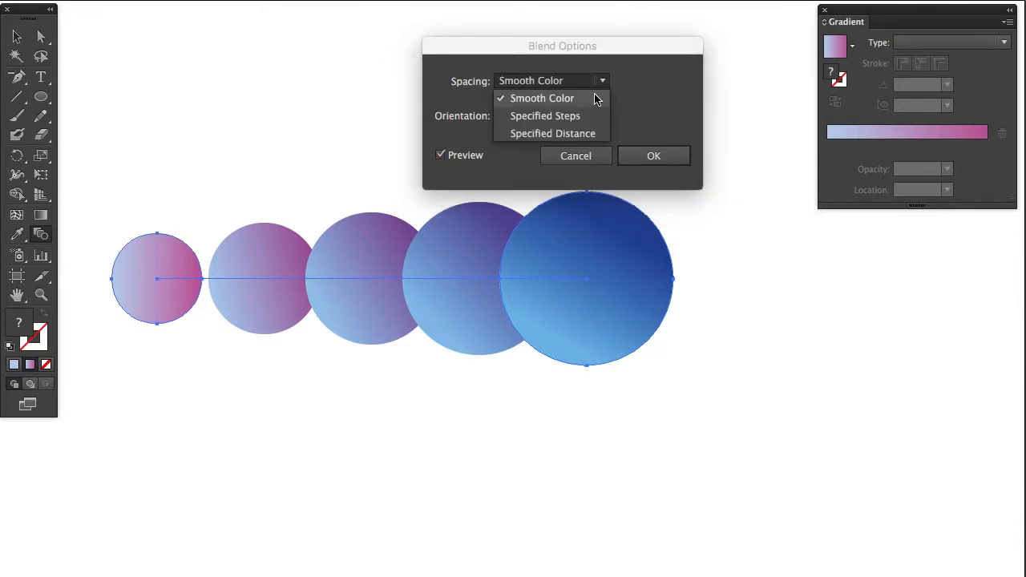
left_click(586, 116)
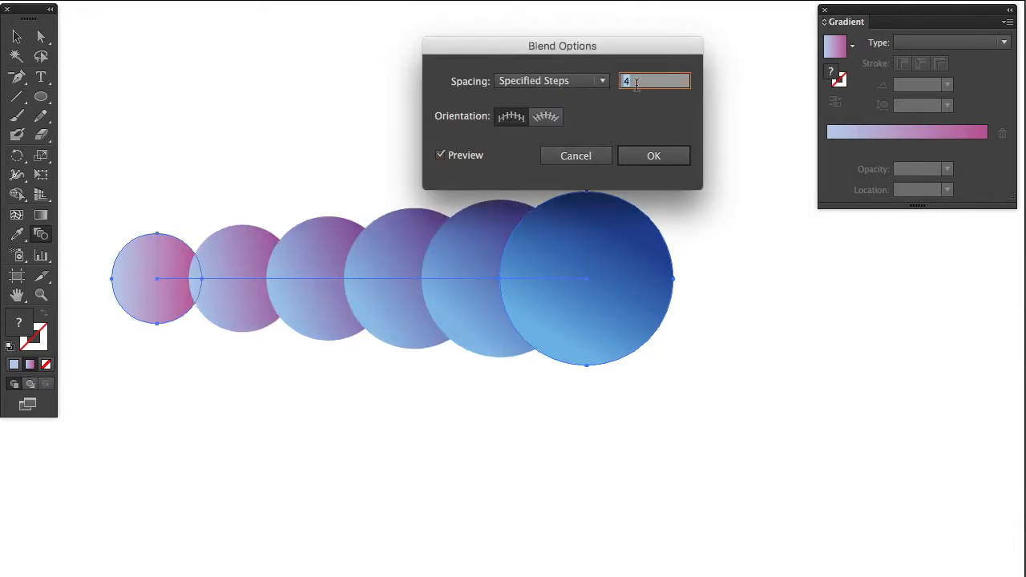
type("999")
left_click(639, 158)
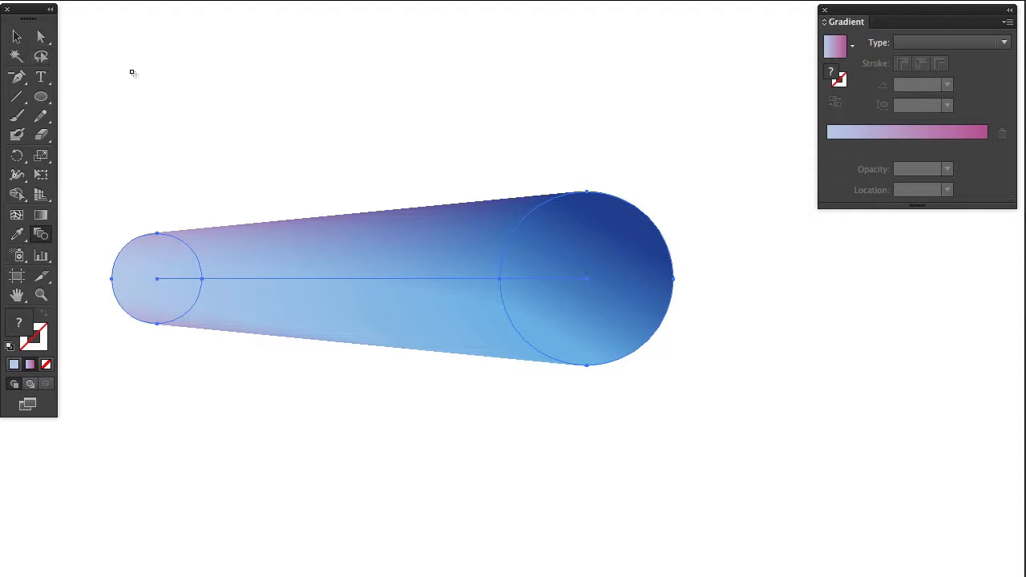
Step: Move the blended shape slightly down to free space above it, and deselect it
left_click(16, 36)
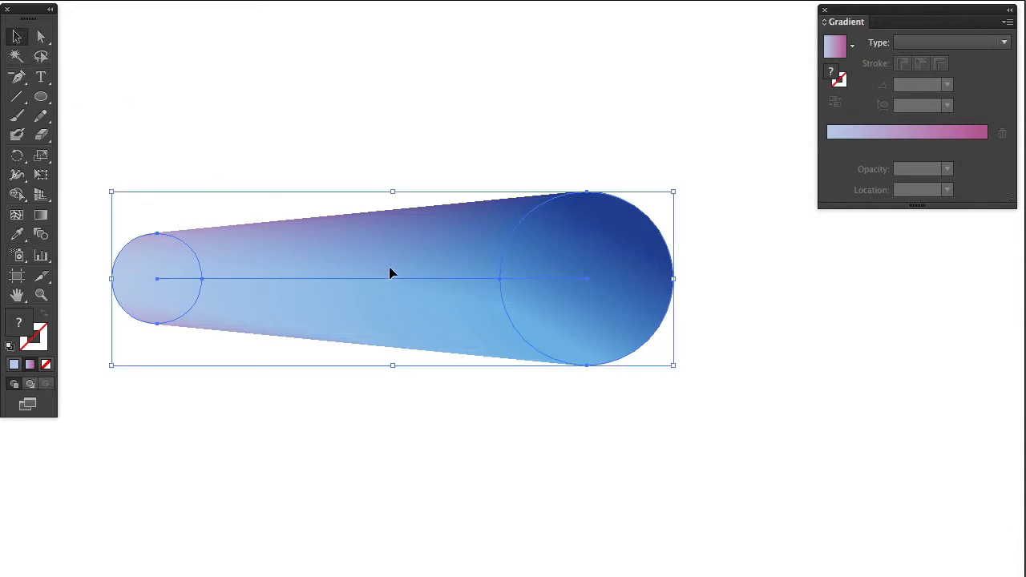
left_click_drag(392, 271, 418, 323)
left_click(486, 189)
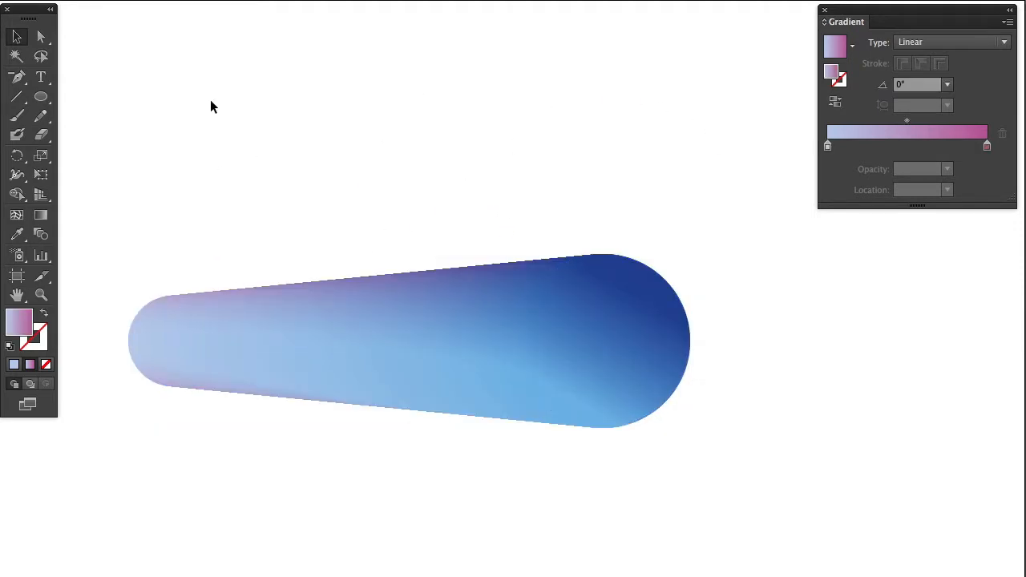
Step: Draw an open wavy path of three arcs above the blend with the Pen tool, the first two about 253 px and 230 px wide
left_click(25, 79)
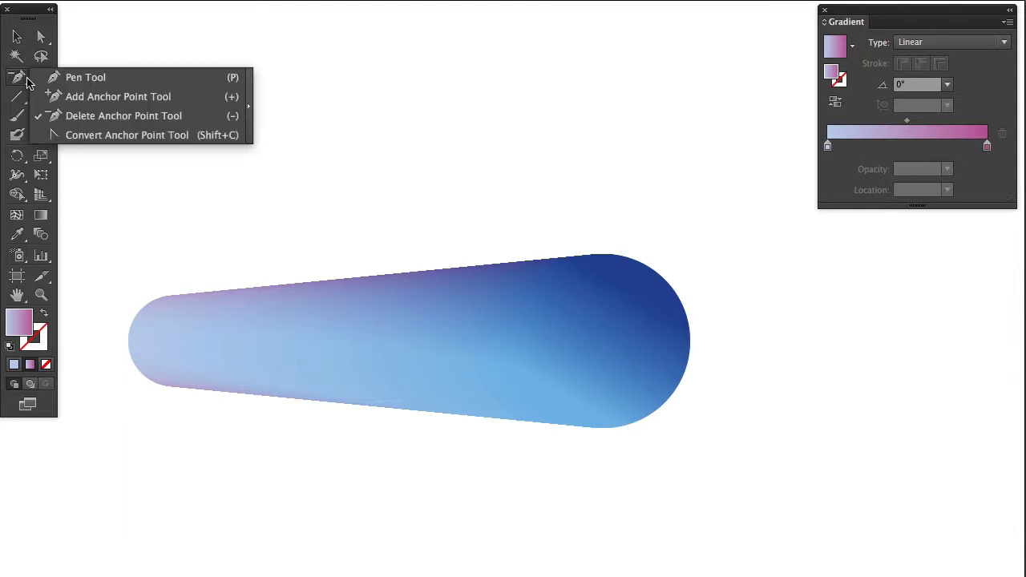
left_click(58, 84)
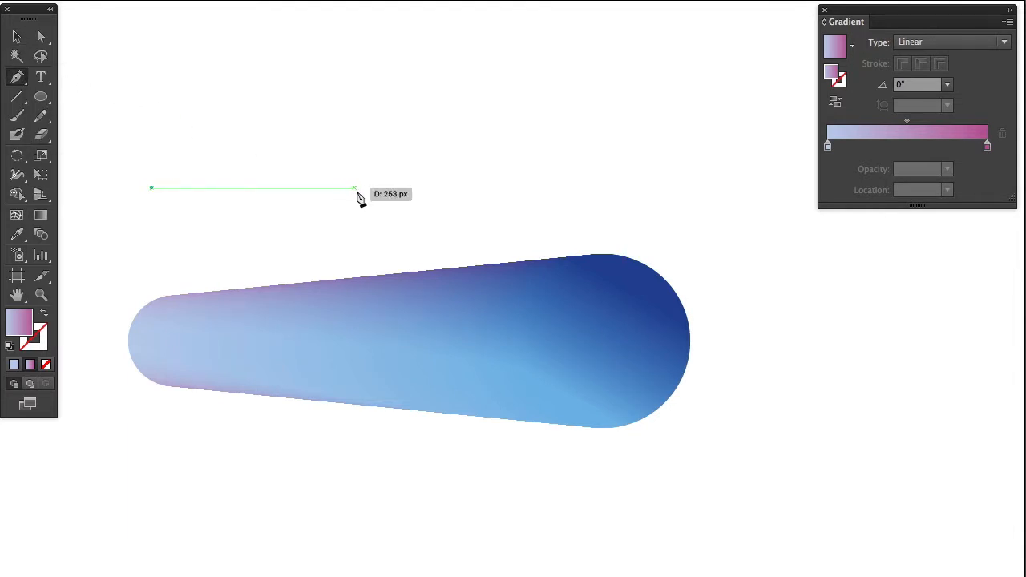
left_click_drag(355, 188, 417, 315)
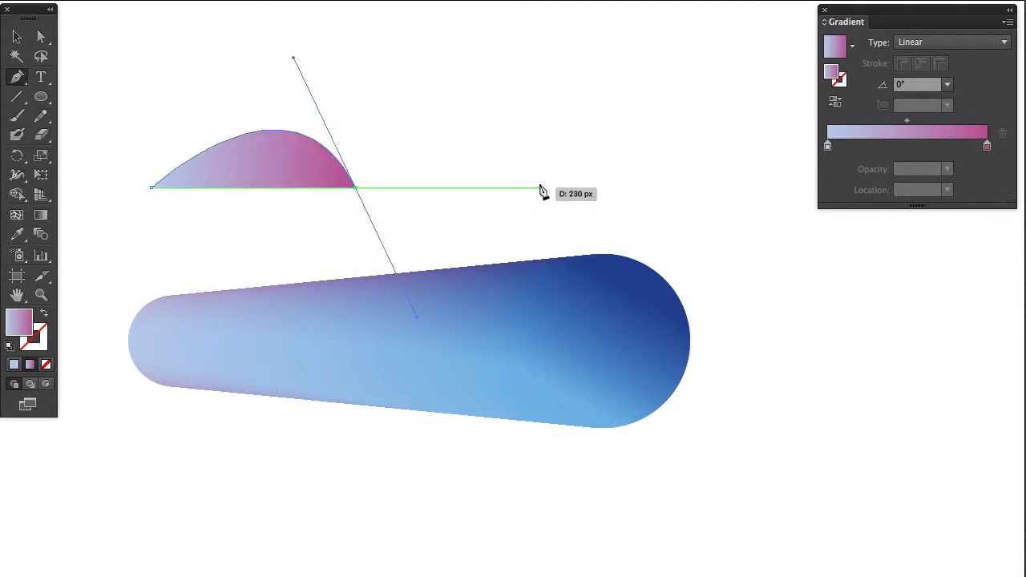
left_click_drag(539, 188, 566, 153)
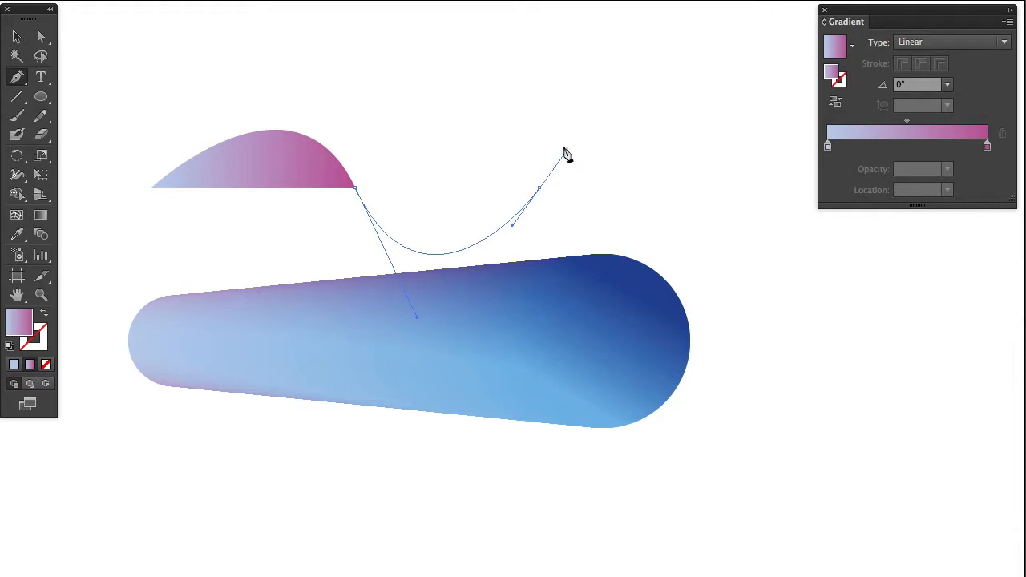
left_click_drag(749, 189, 789, 291)
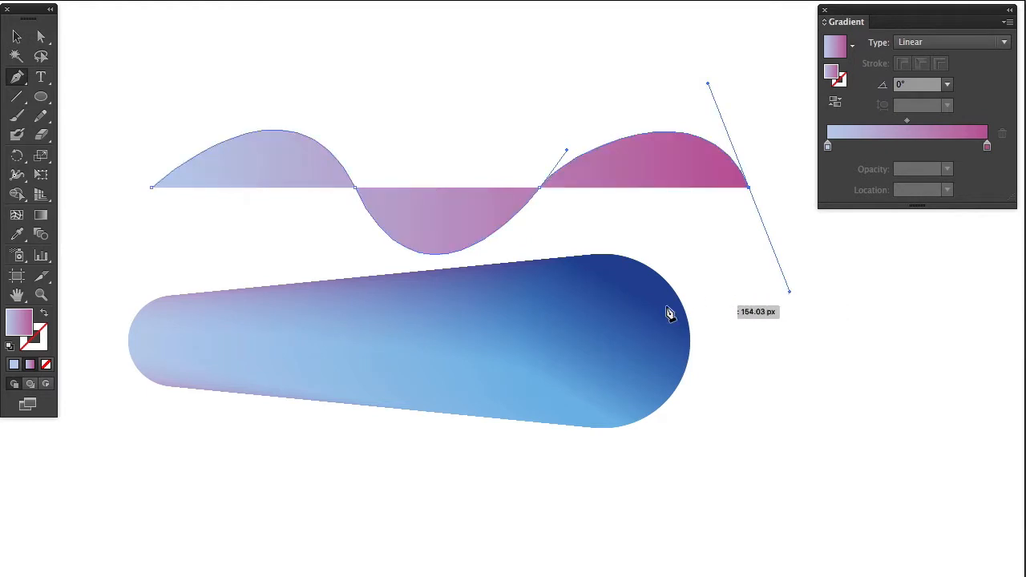
Step: Give the wavy path the default black stroke with no fill, and move it slightly up and left
left_click(10, 346)
left_click(47, 365)
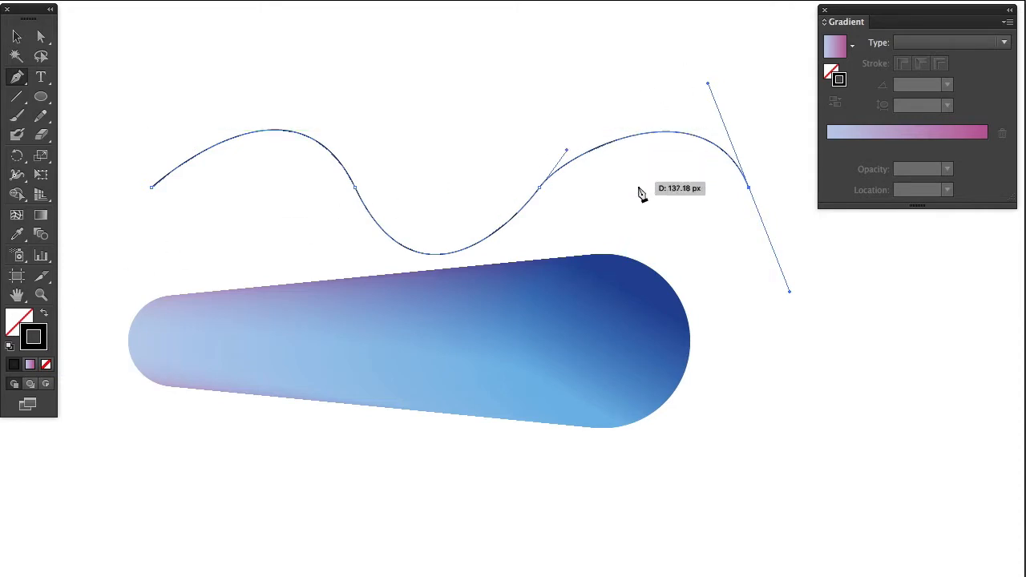
key("v")
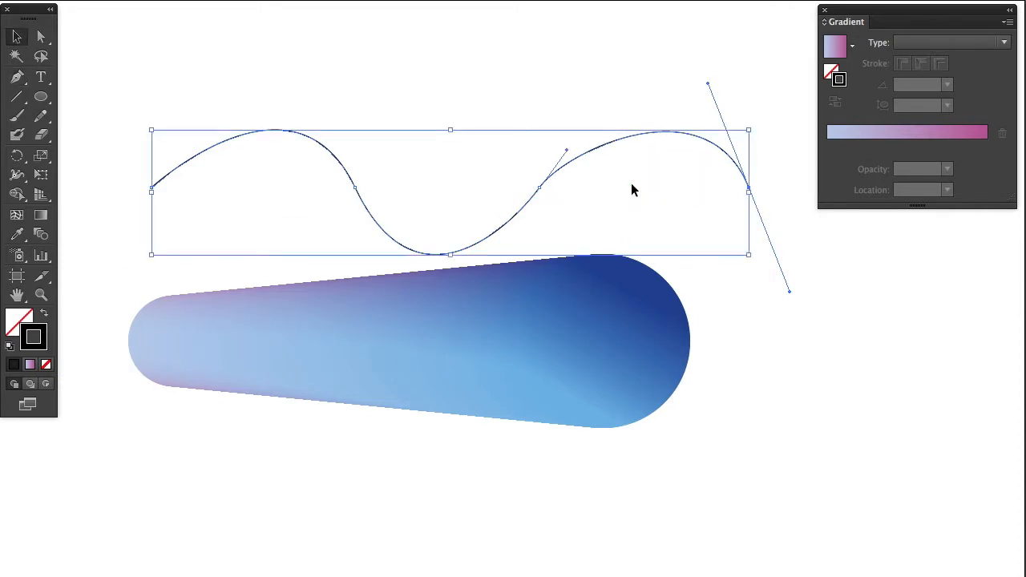
left_click(574, 80)
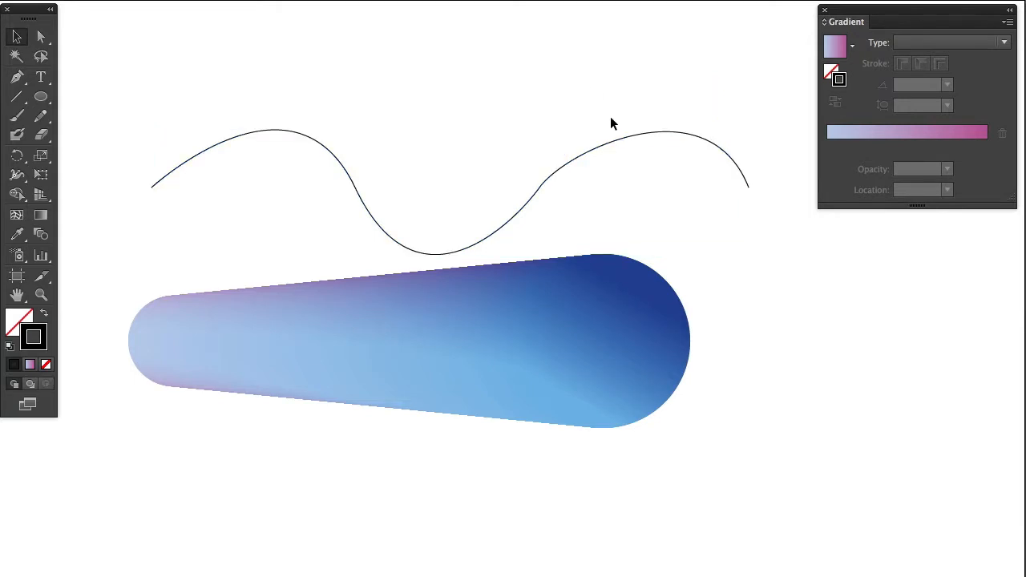
left_click_drag(607, 145, 587, 125)
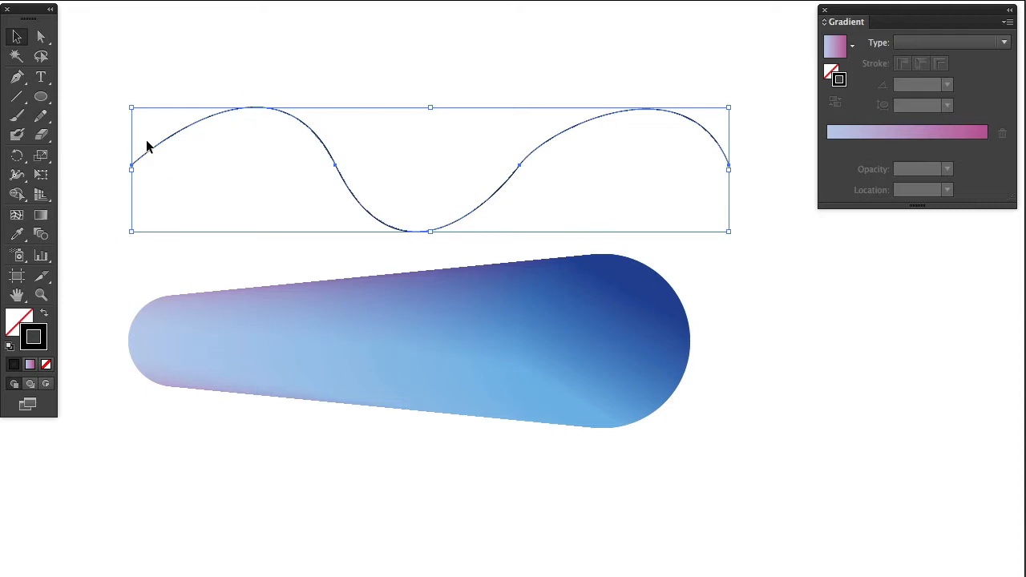
left_click(79, 45)
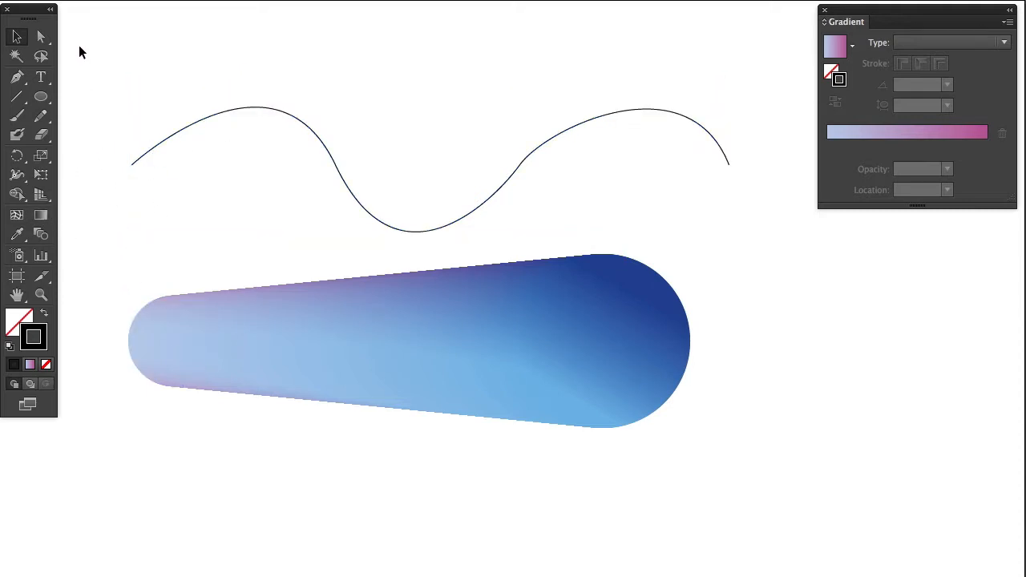
Step: Replace the blend's straight spine with the wavy path, and move the resulting shape down the artboard
left_click_drag(93, 47, 745, 453)
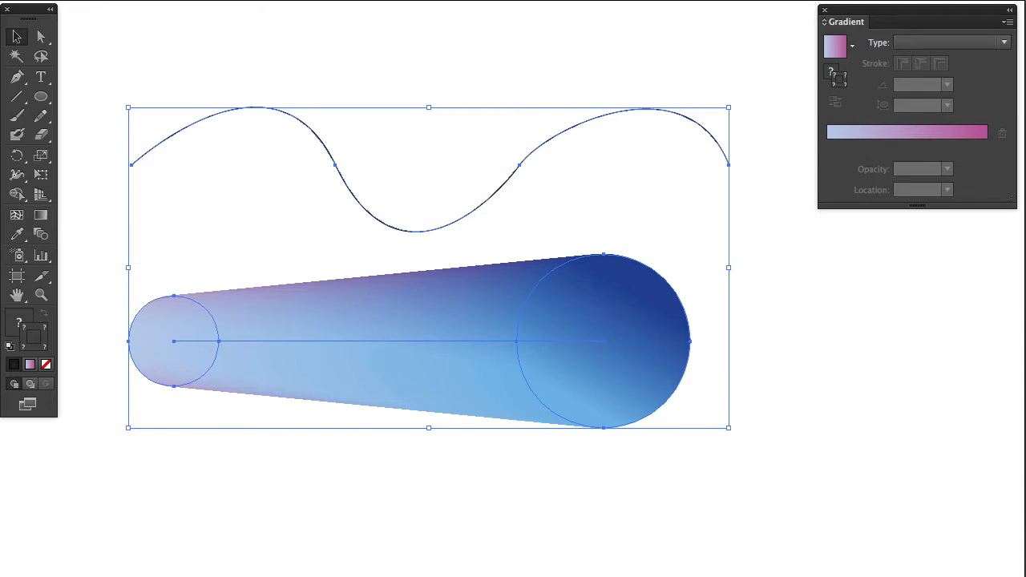
left_click(2, 1)
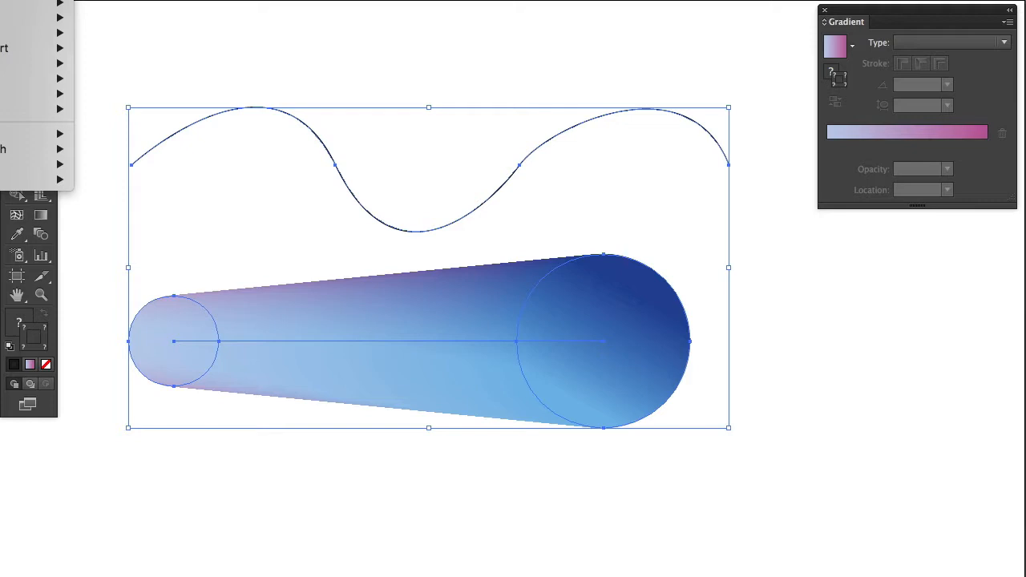
mouse_move(24, 33)
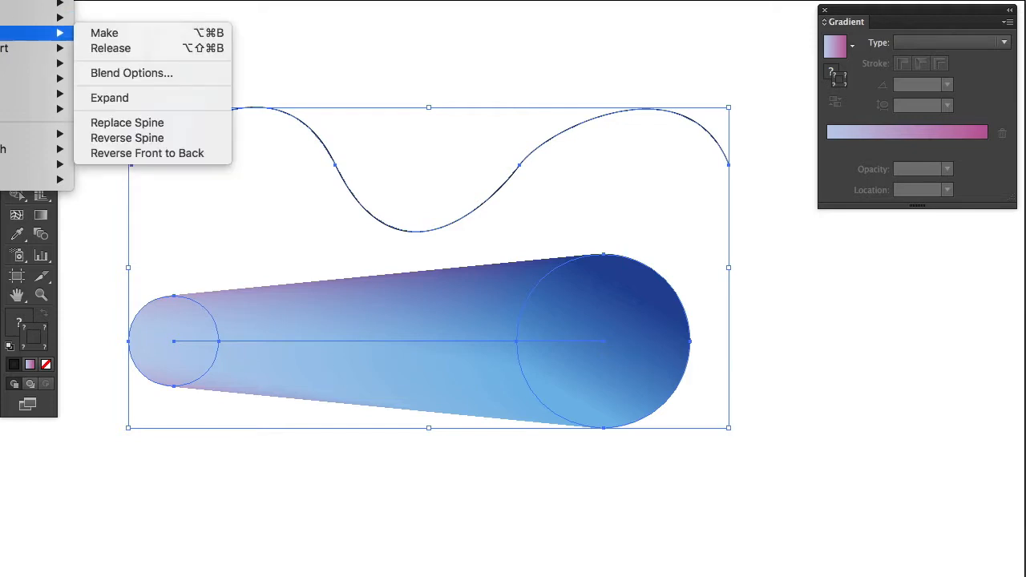
left_click(145, 126)
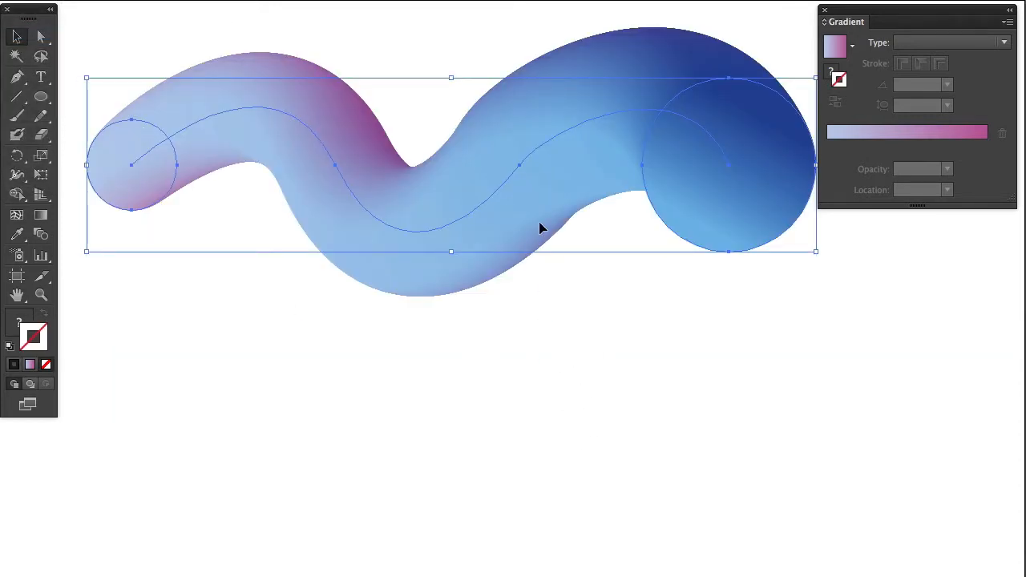
mouse_move(552, 199)
left_mouse_down()
mouse_move(568, 261)
mouse_move(566, 339)
left_mouse_up()
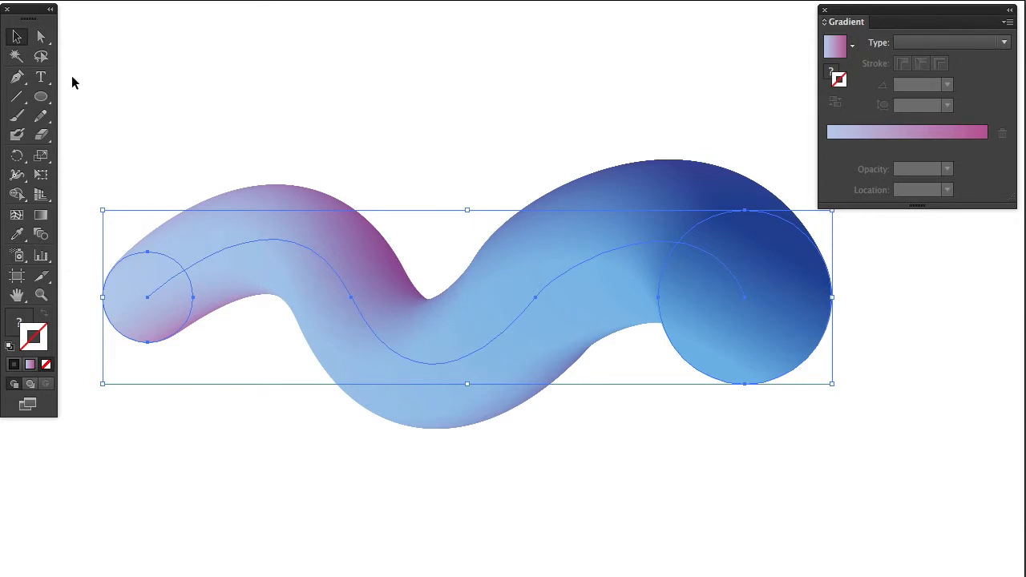
Step: Reshape the blend's spine by nudging its third anchor, lengthening that anchor's handle, and moving the end anchor about 19 px left and 68 px down
left_click(41, 38)
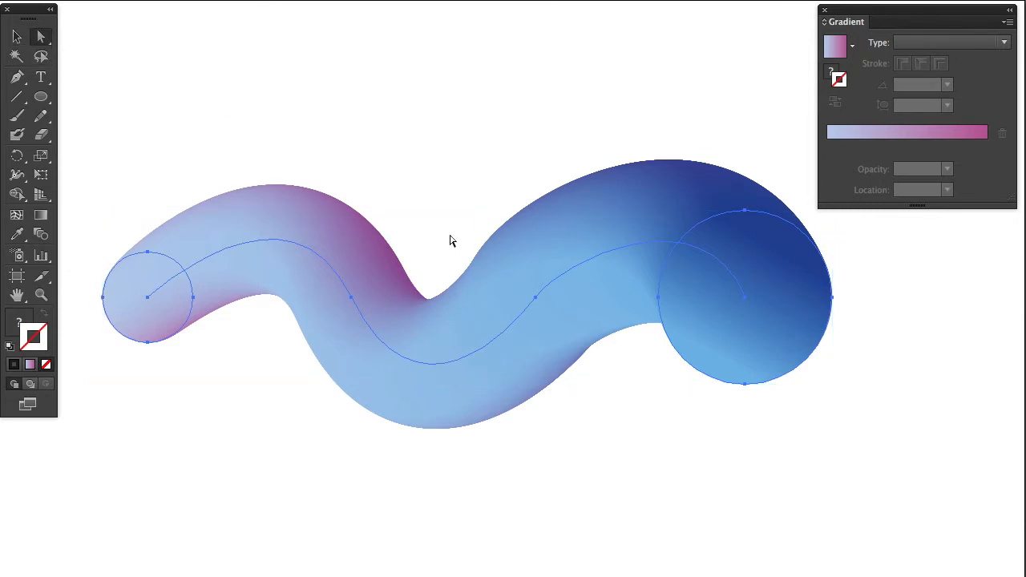
left_click(537, 298)
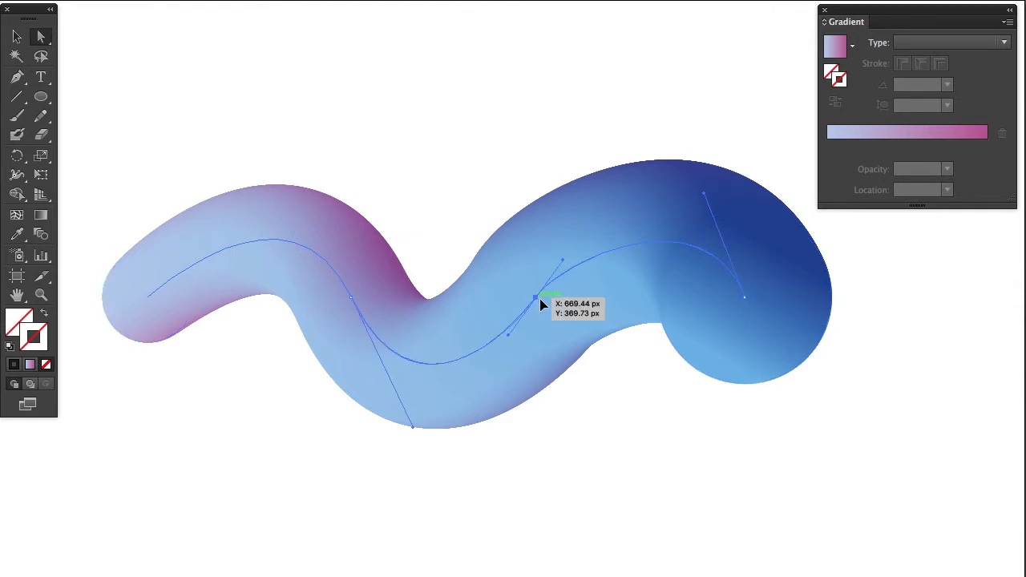
left_click_drag(537, 298, 546, 303)
left_click_drag(574, 267, 615, 239)
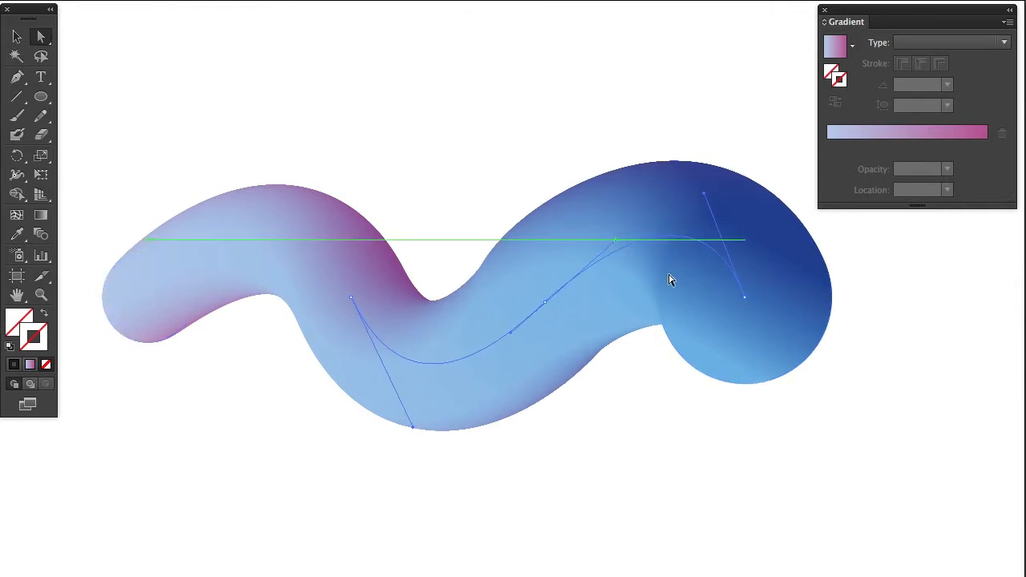
left_click_drag(749, 307, 732, 354)
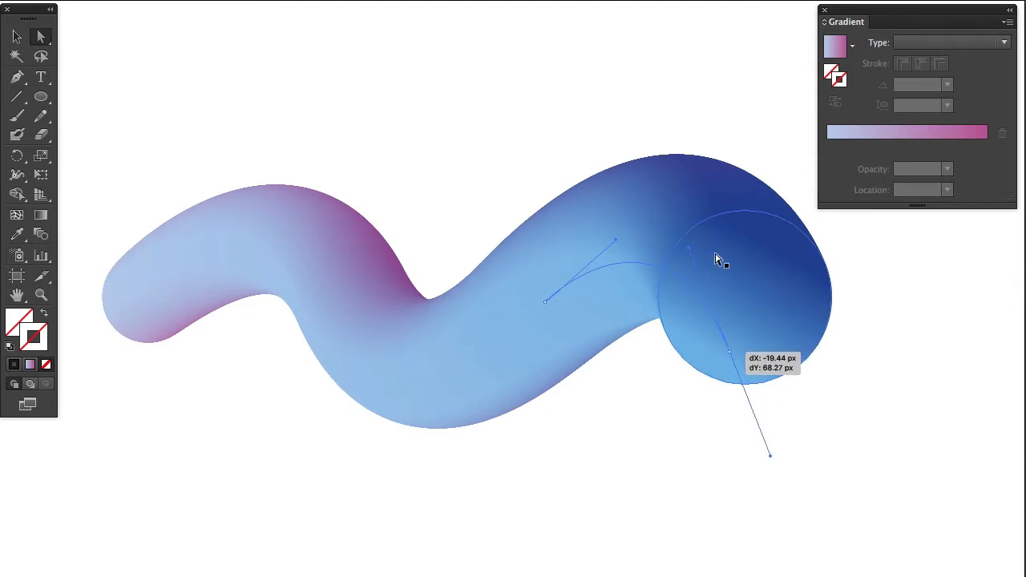
Step: Swing the spine's end-anchor handle nearly vertical so the tube bends downward, and shrink the small end circle about its centre to slightly over half size
left_click_drag(689, 247, 753, 200)
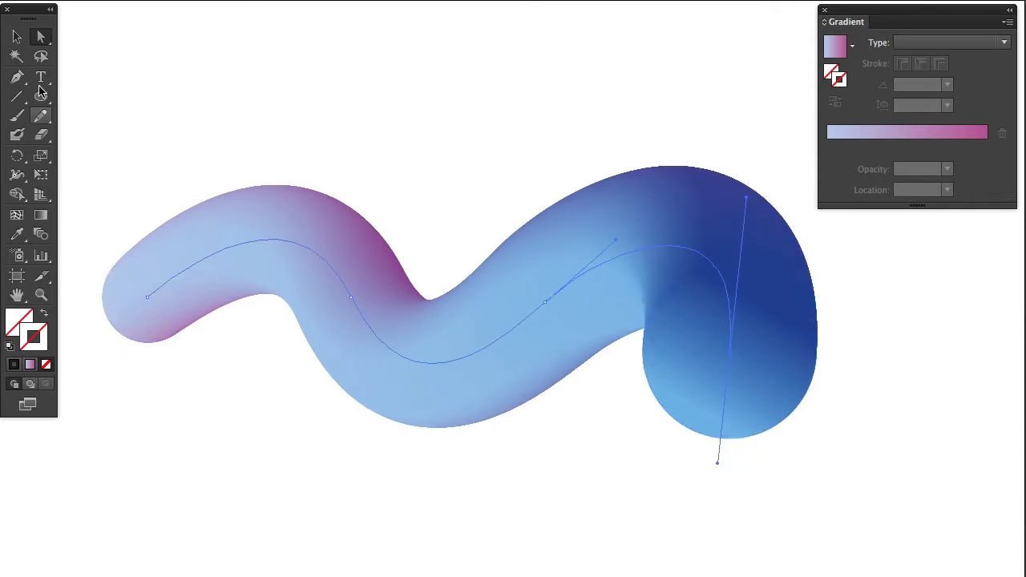
left_click(18, 40)
left_click(144, 302)
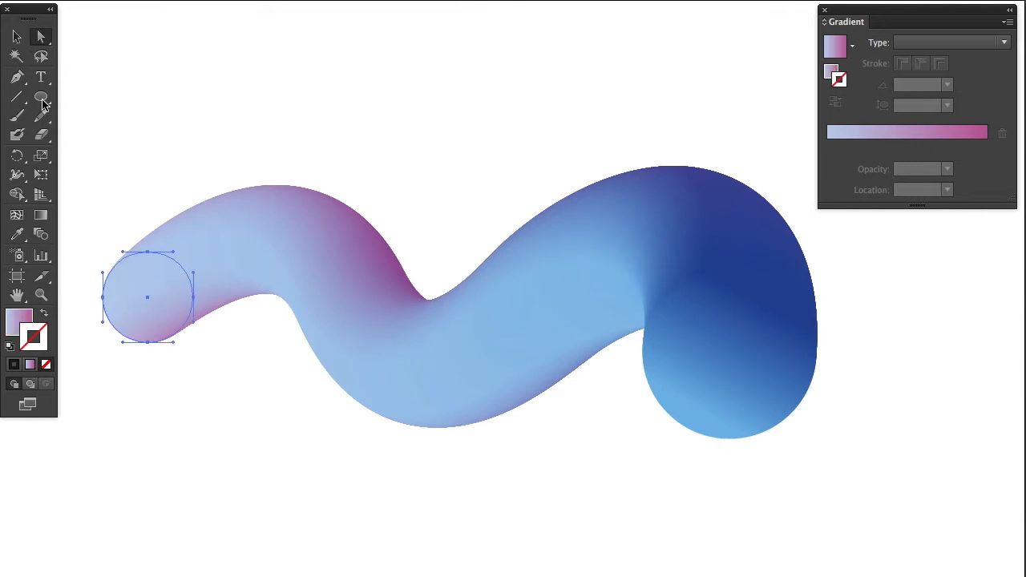
left_click(18, 40)
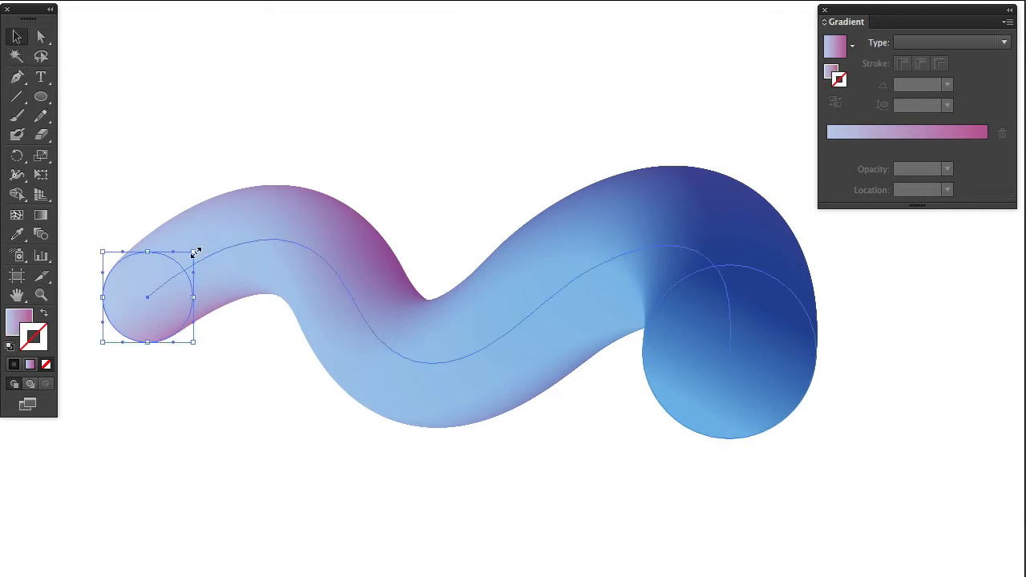
left_click_drag(193, 251, 174, 271)
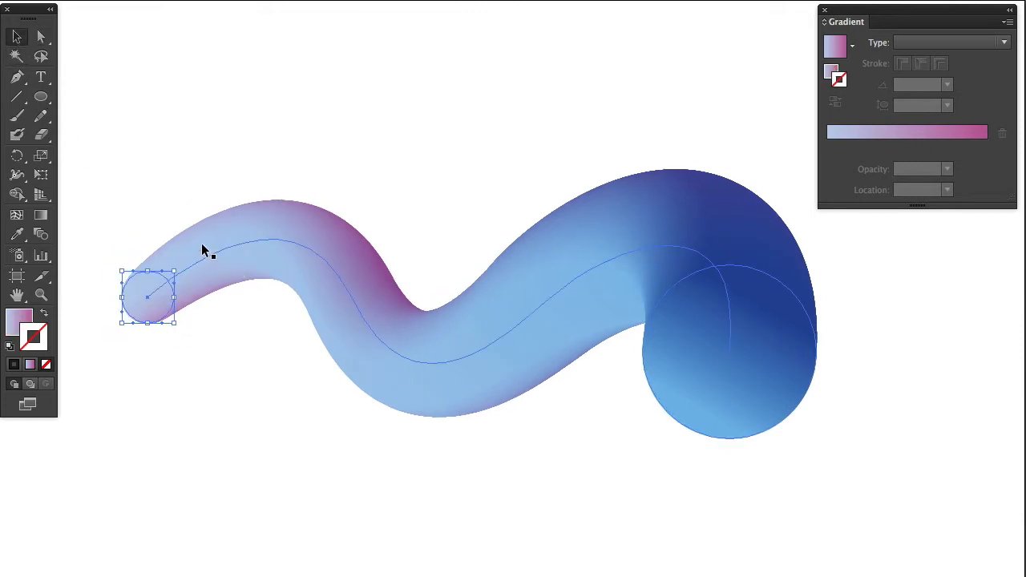
Step: Reshape the spine by rotating its second anchor's handles nearly vertical and lengthening the third anchor's incoming handle down toward the second bend
left_click(360, 119)
left_click(41, 36)
left_click_drag(472, 447, 348, 293)
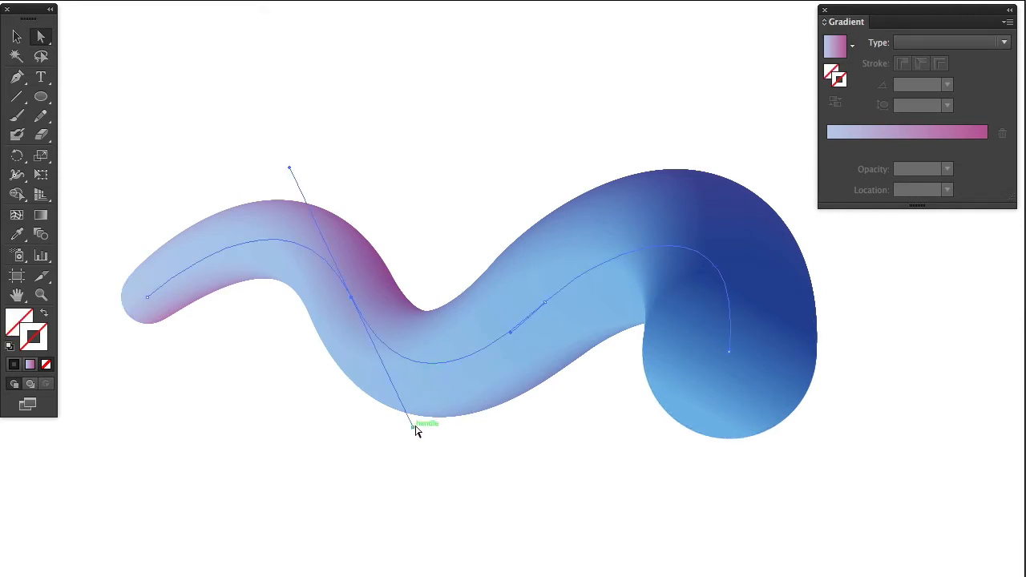
left_click_drag(413, 426, 365, 425)
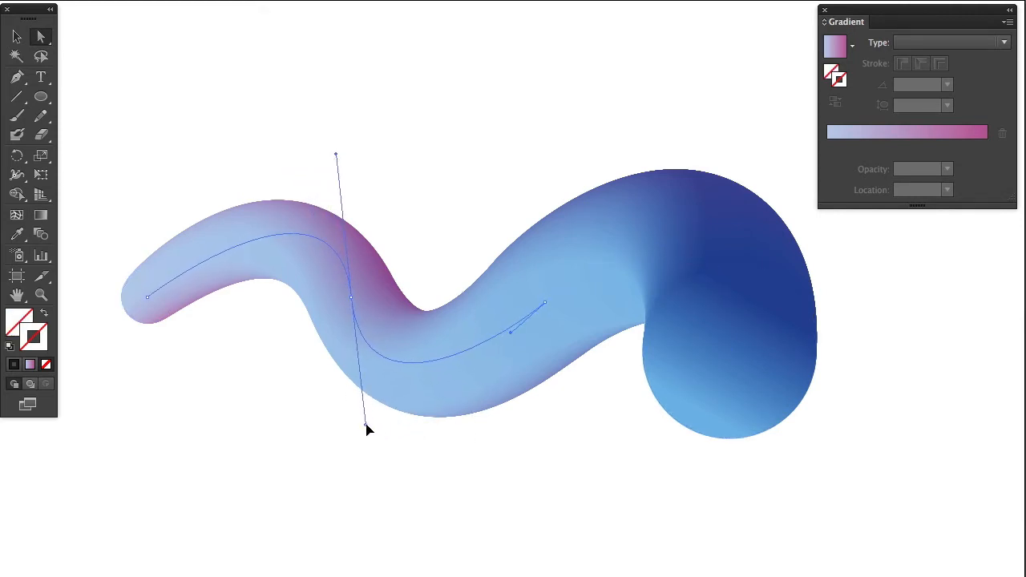
left_click(511, 333)
left_click_drag(511, 337, 479, 370)
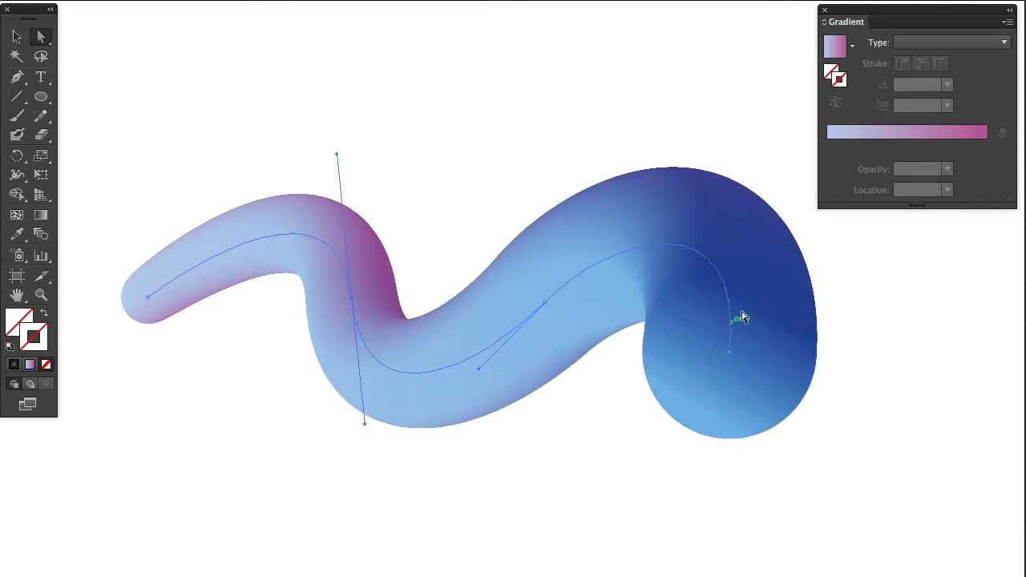
left_click(16, 36)
left_click(609, 151)
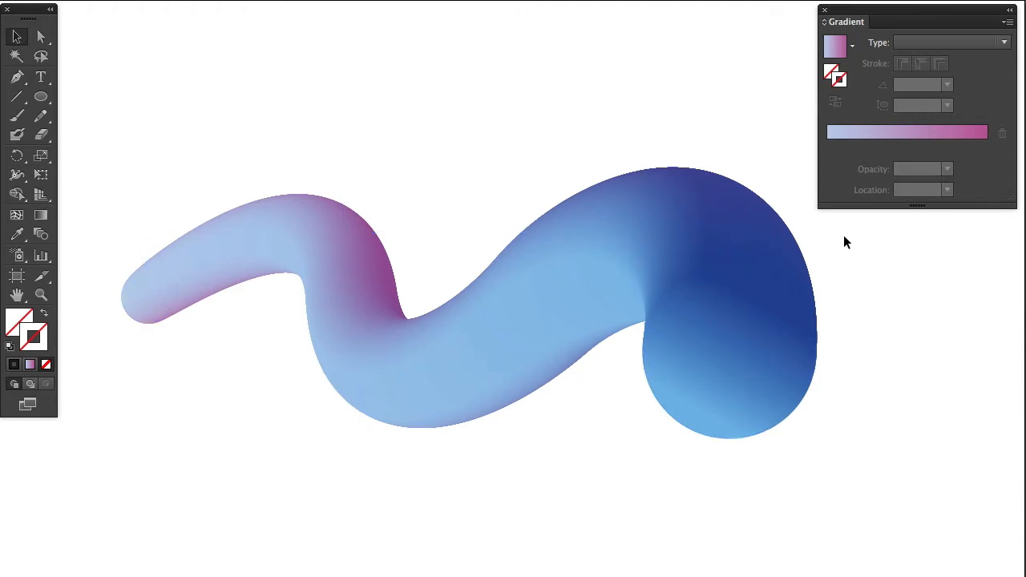
Step: Redirect the large end circle's linear gradient horizontally at 0°, running from light blue on its left edge to dark blue on its right
left_click(41, 36)
left_click(771, 372)
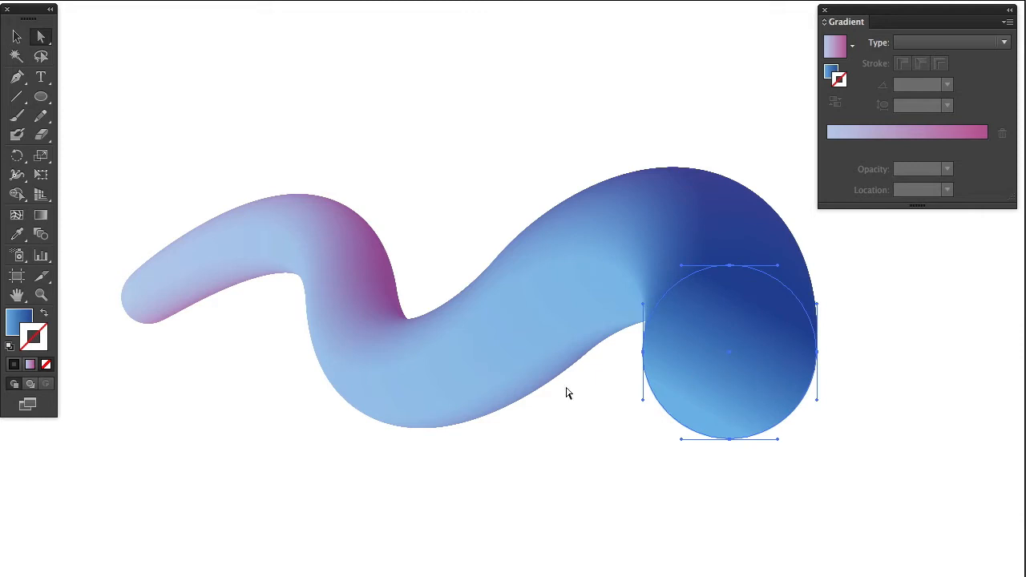
left_click(23, 321)
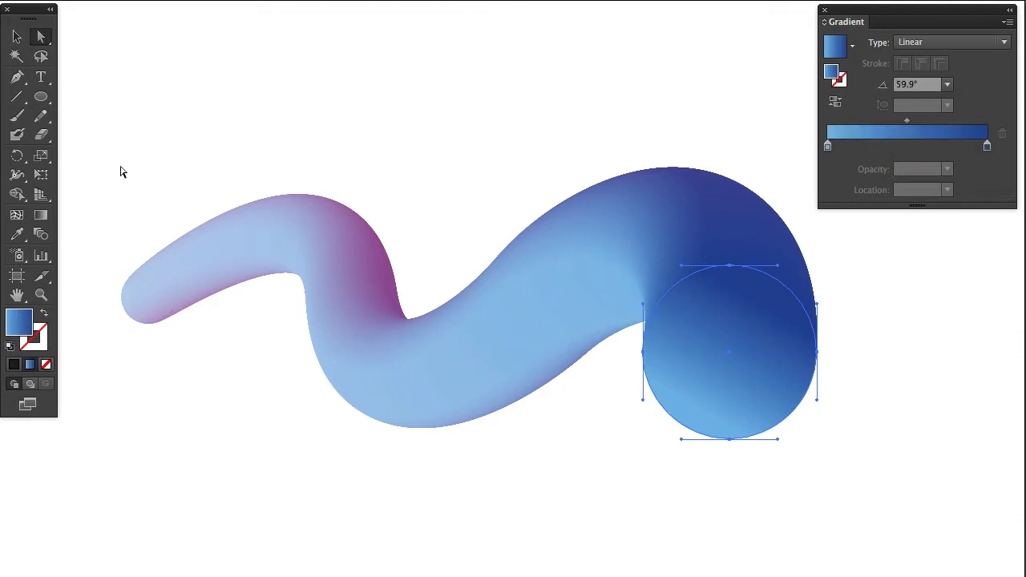
left_click(41, 214)
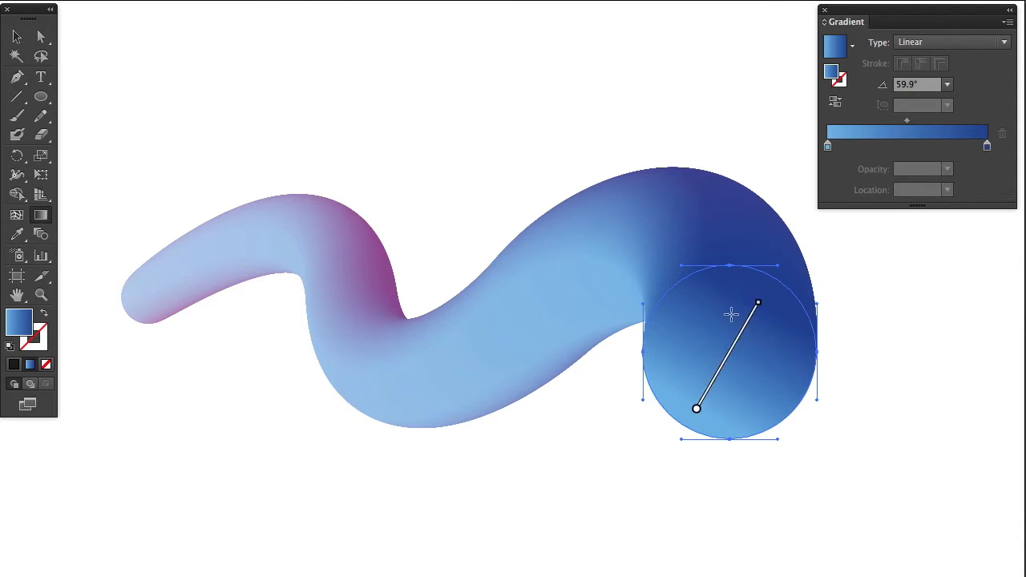
left_click_drag(769, 334, 775, 313)
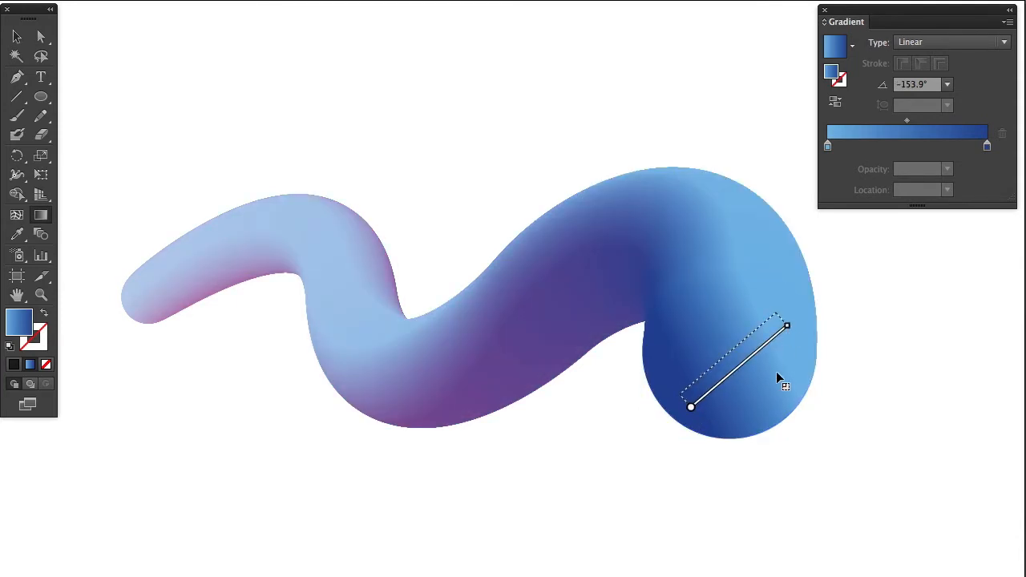
left_click_drag(656, 335, 794, 350)
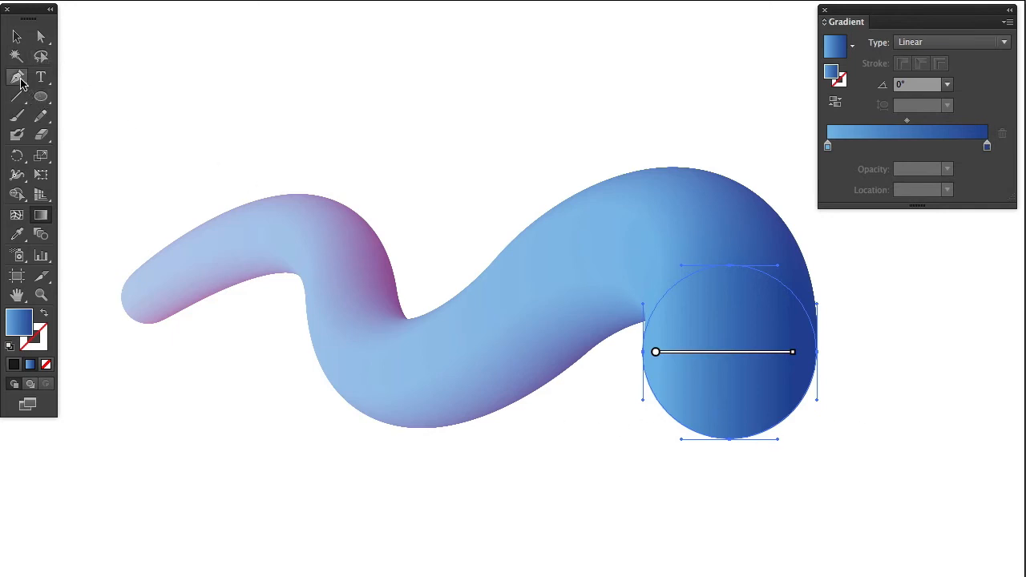
Step: Add an anchor to the large circle's upper-right edge, pull it outward, and swing the right anchor's upper handle outward to smooth the bulge
left_click_drag(19, 80, 64, 94)
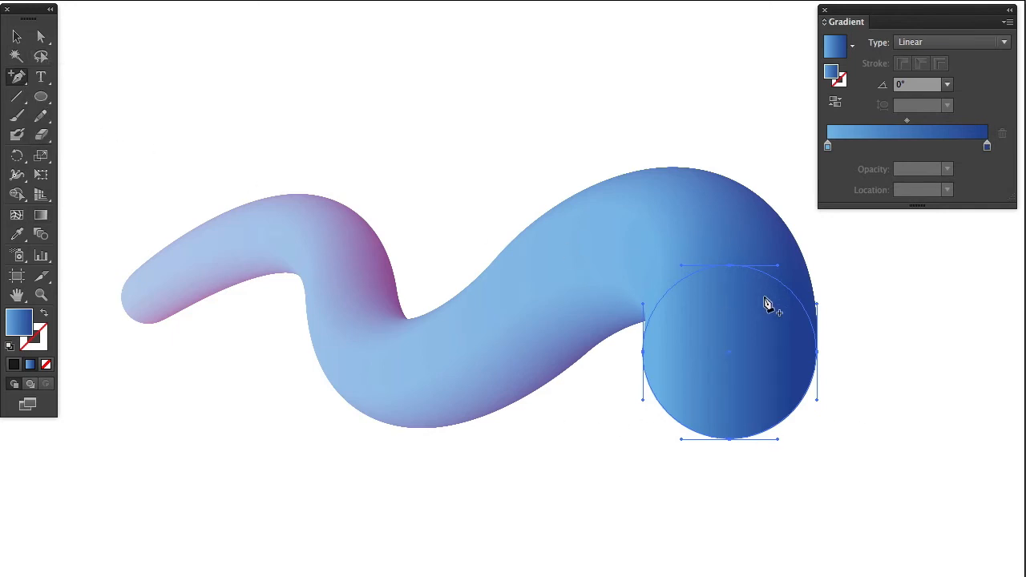
left_click(800, 303)
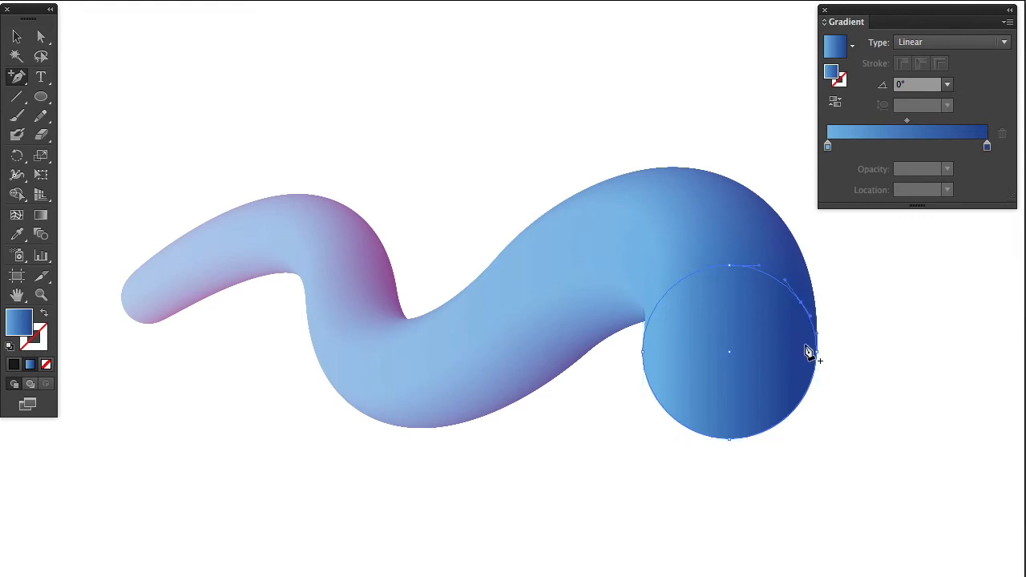
left_click(41, 37)
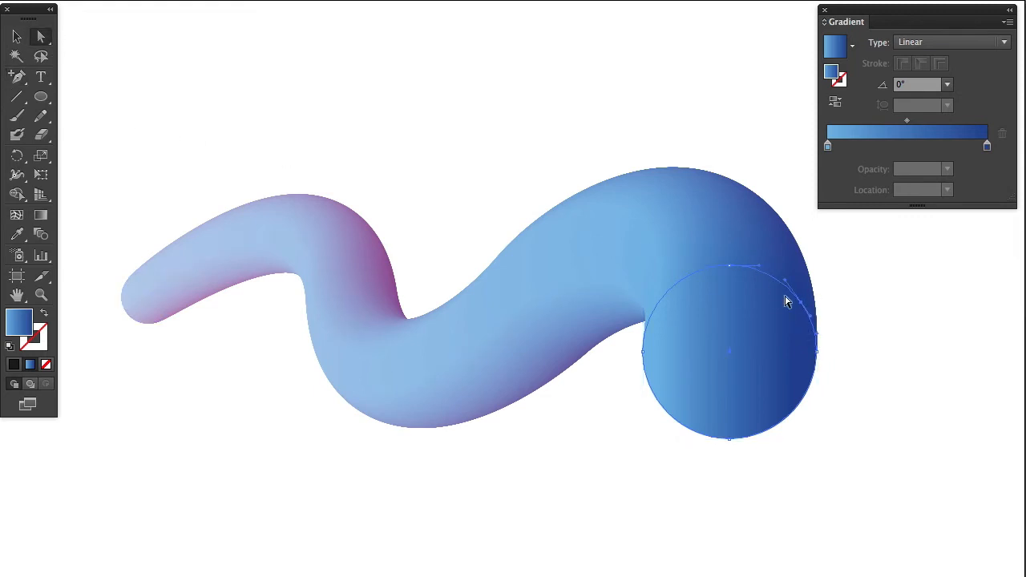
left_click_drag(802, 307, 834, 291)
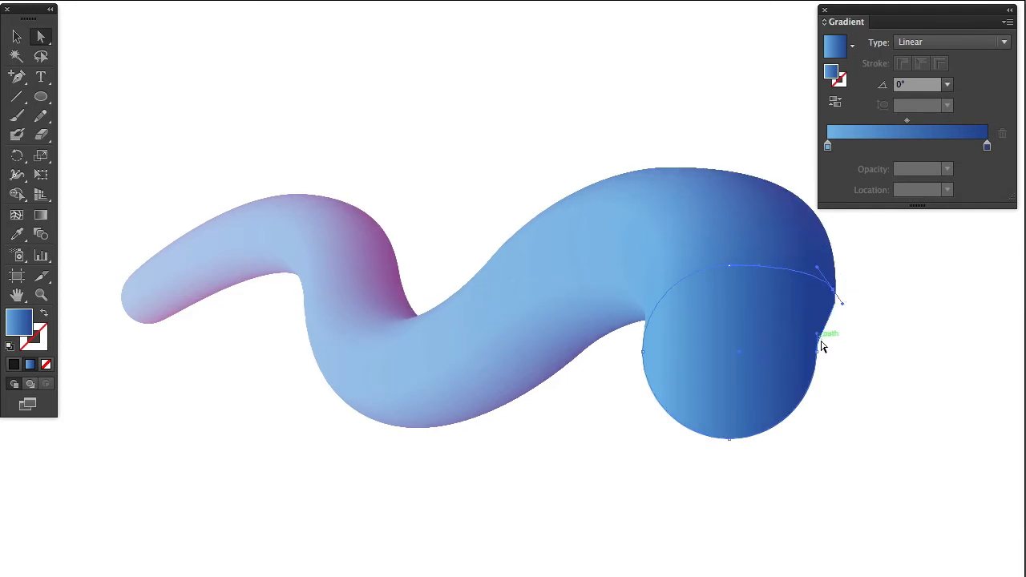
left_click_drag(817, 335, 835, 345)
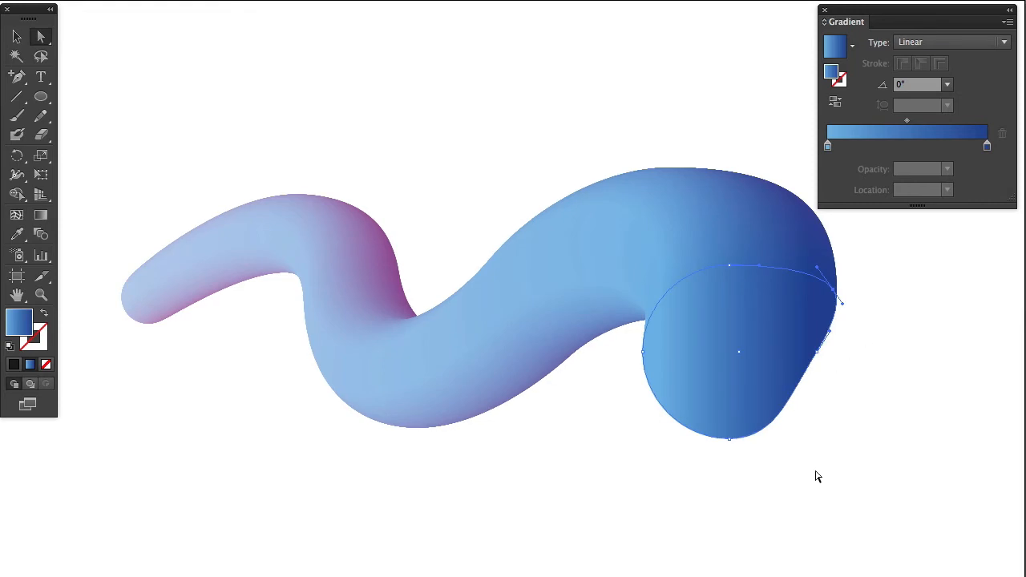
left_click(702, 562)
Step: Draw a rectangle with the blue linear gradient covering the whole visible artboard and send it to the back
left_click(41, 96)
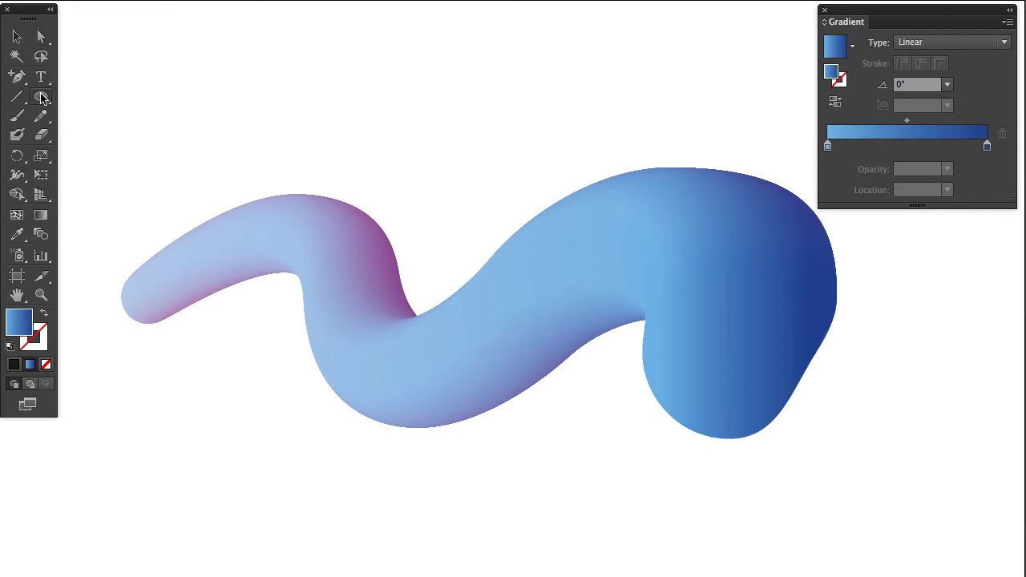
left_click(121, 96)
left_click_drag(0, 1, 1025, 576)
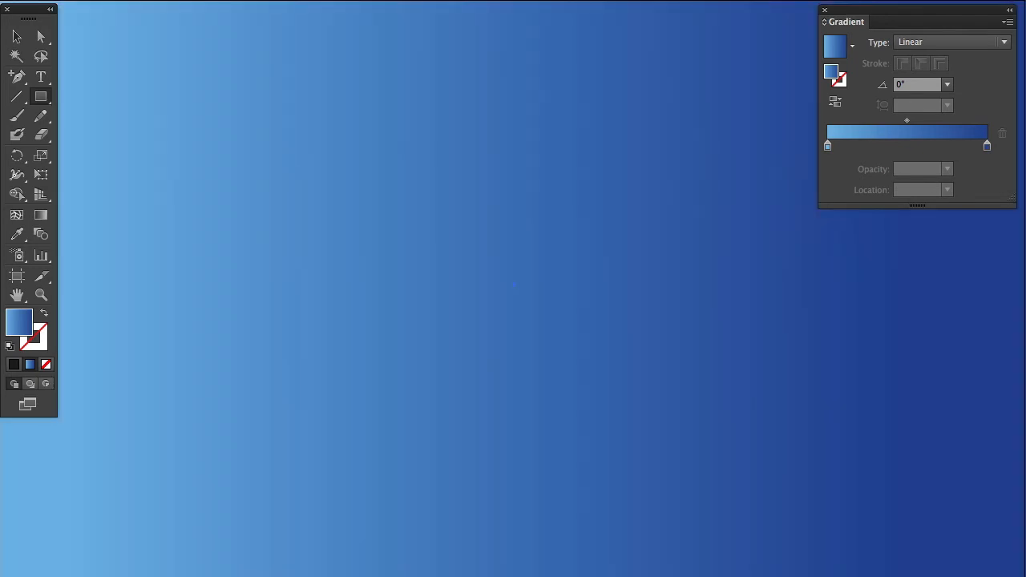
key("ctrl+shift+bracketleft")
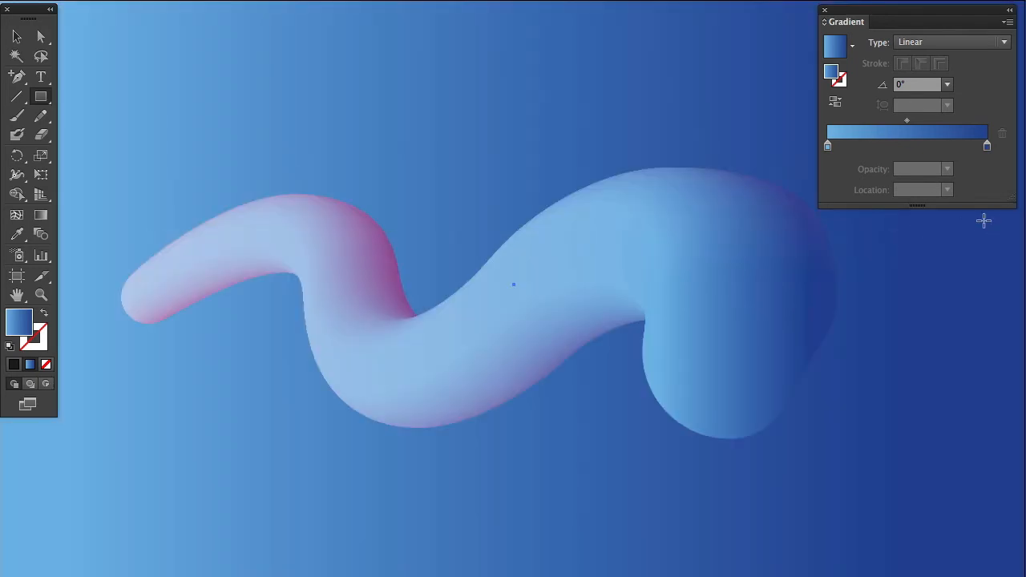
Step: Recolour the background gradient's dark blue end stop to purple with C 41, M 64, Y 0, K 0, and deselect the rectangle
left_click(987, 146)
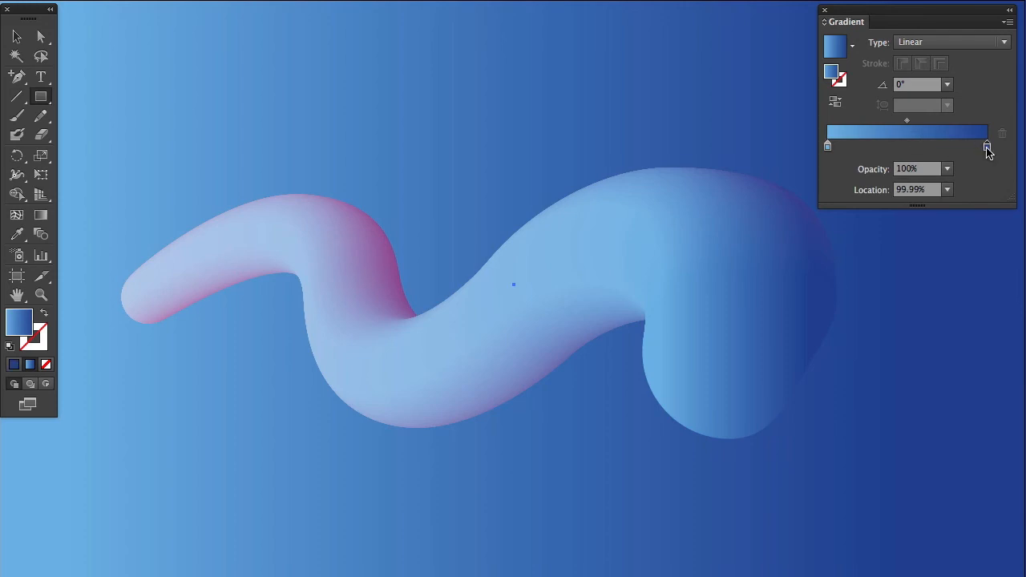
double_click(987, 146)
left_click_drag(922, 232, 888, 212)
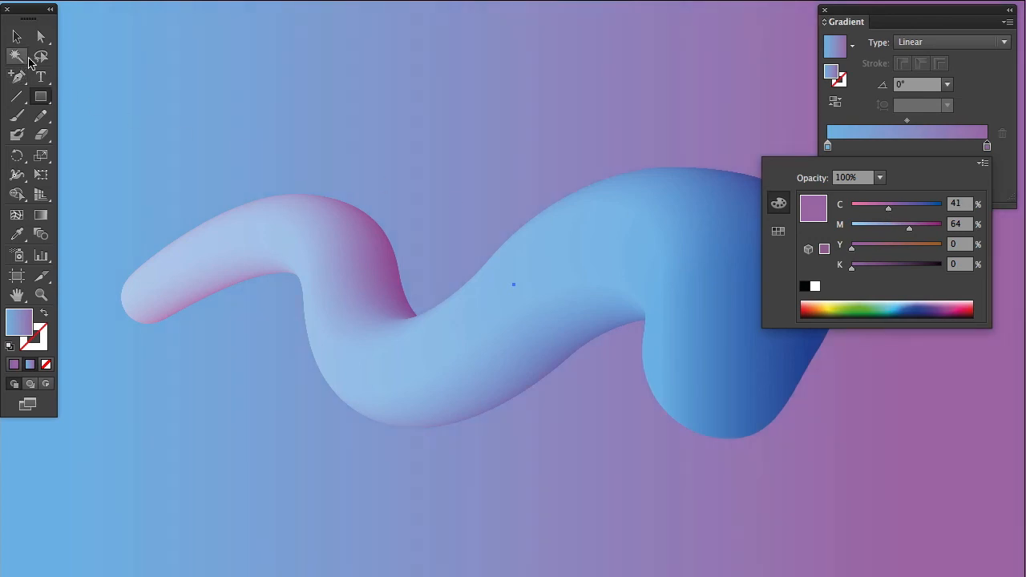
left_click(37, 14)
key("super+shift+a")
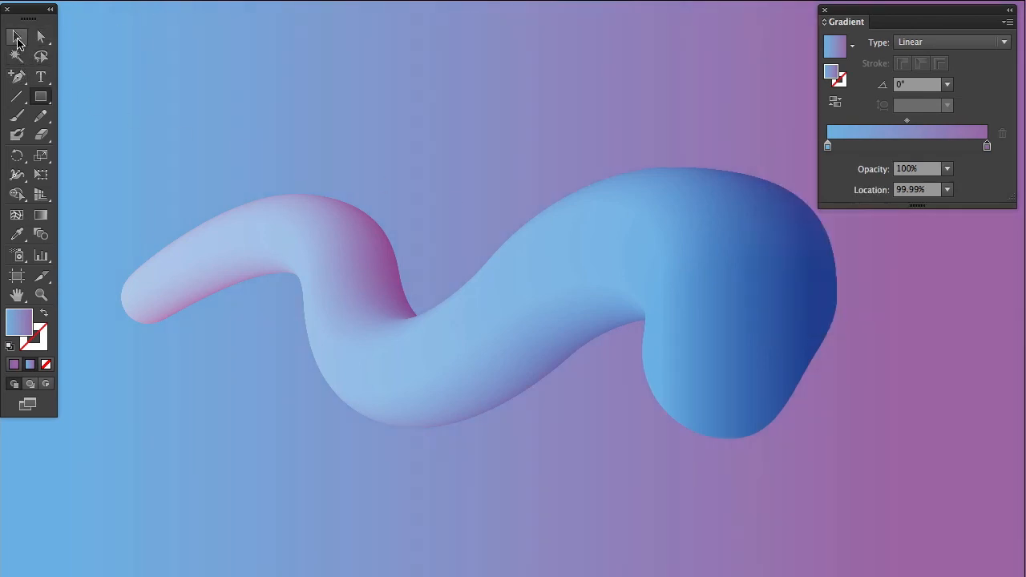
left_click(17, 37)
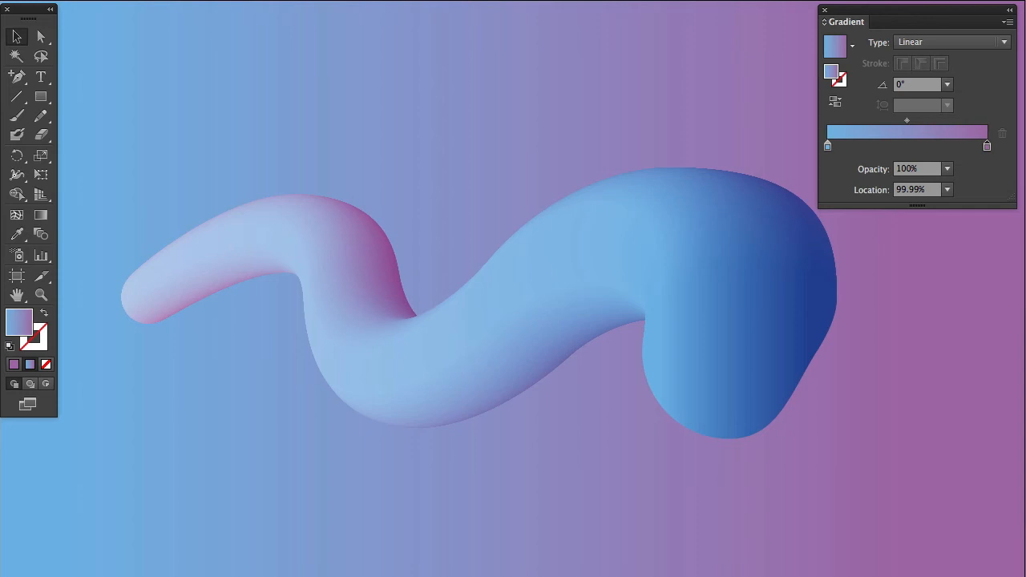